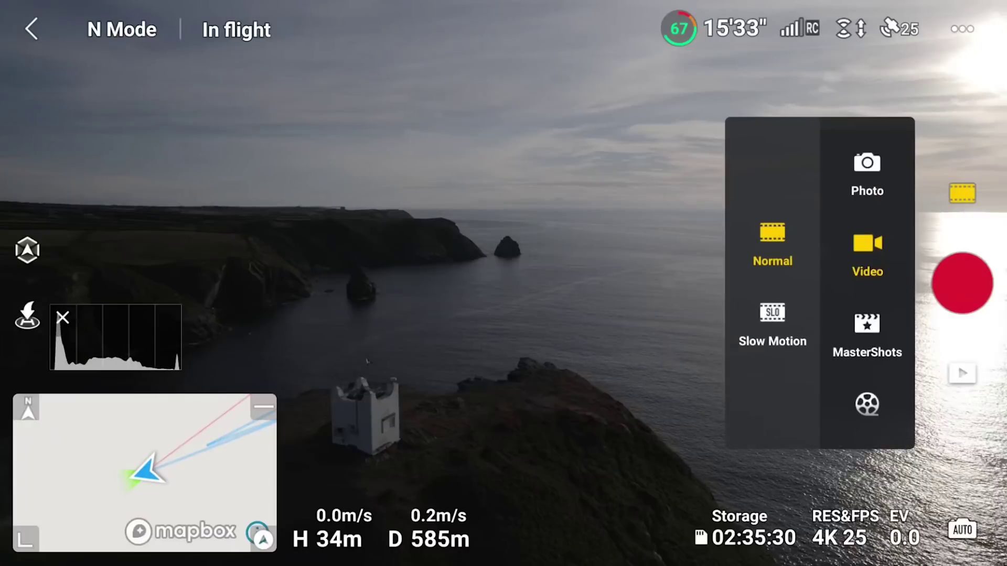
Switch the DJI Fly drone camera from Video to Photo mode.
click(867, 173)
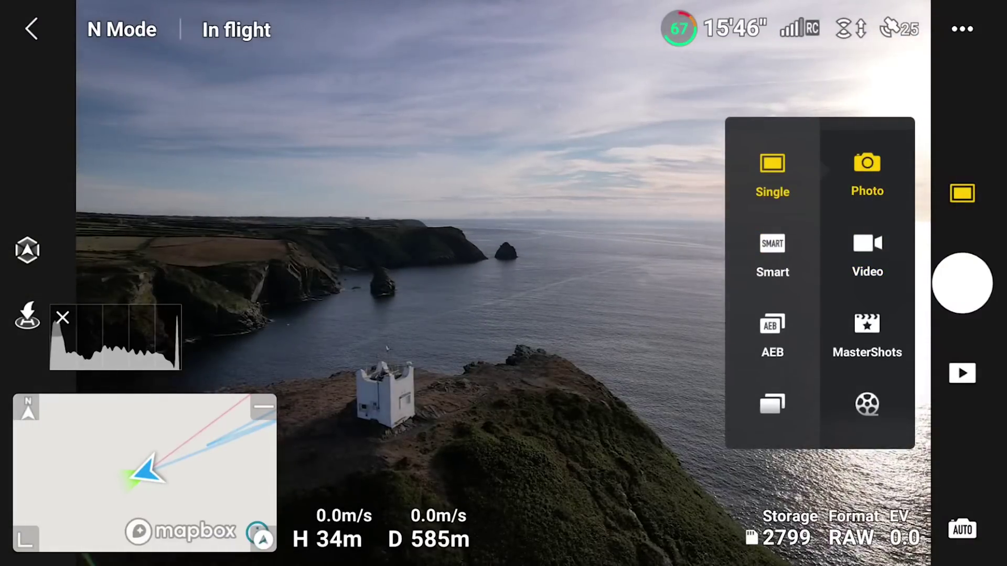
Set the drone camera to Photo mode with AEB bracketing of 5 RAW shots.
click(772, 333)
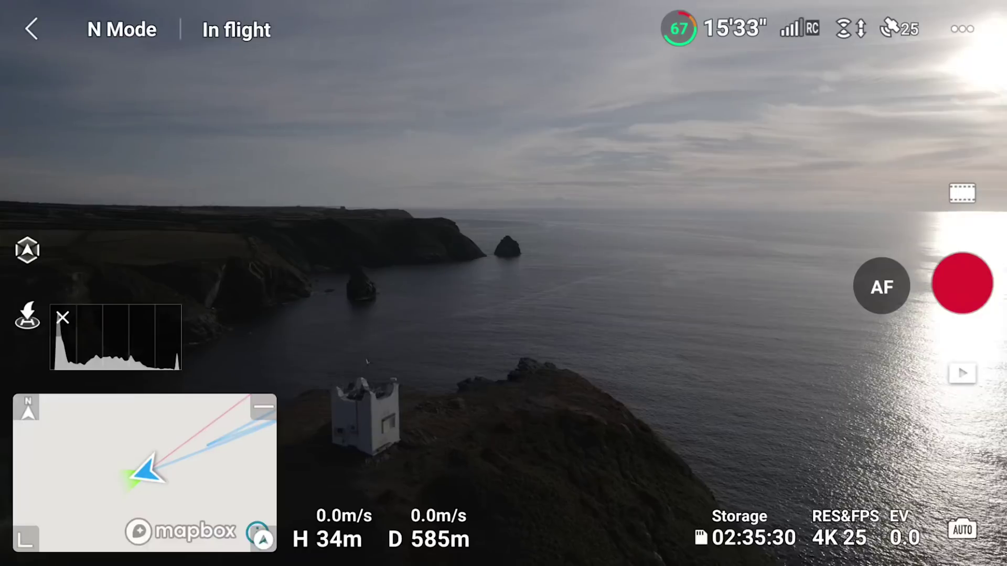
click(867, 173)
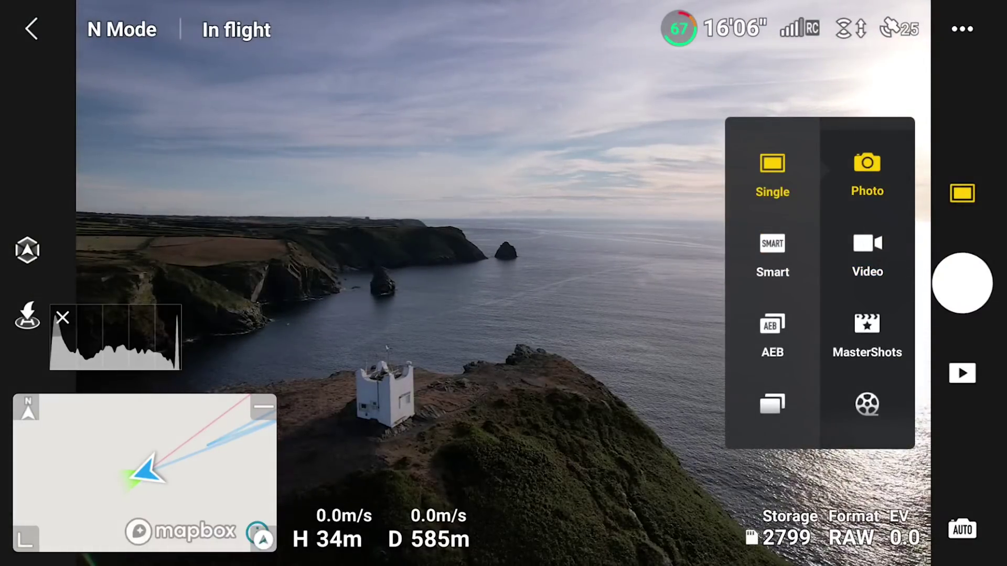
click(772, 331)
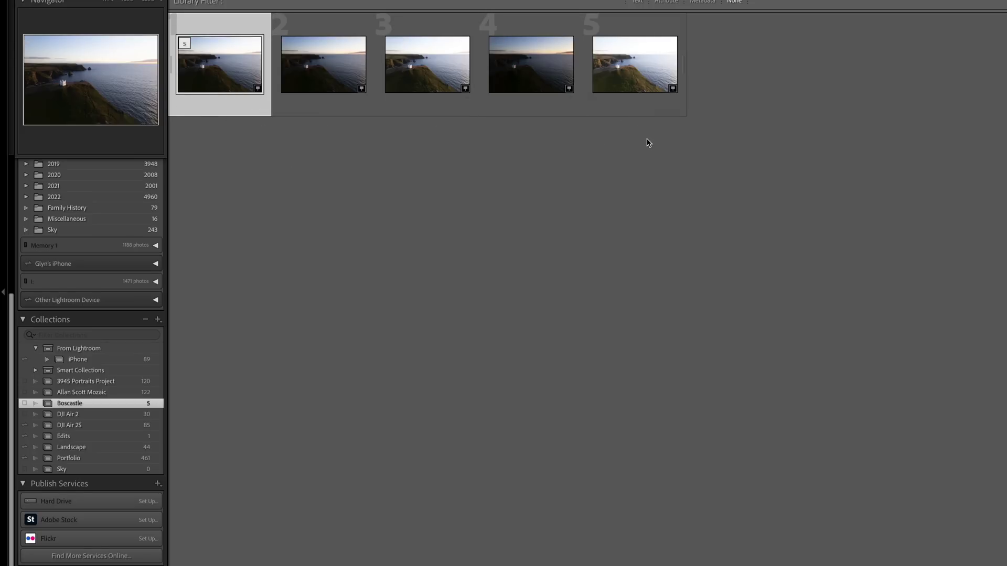
Review the five bracketed Boscastle exposures in Loupe, then select all five in Grid.
key(e)
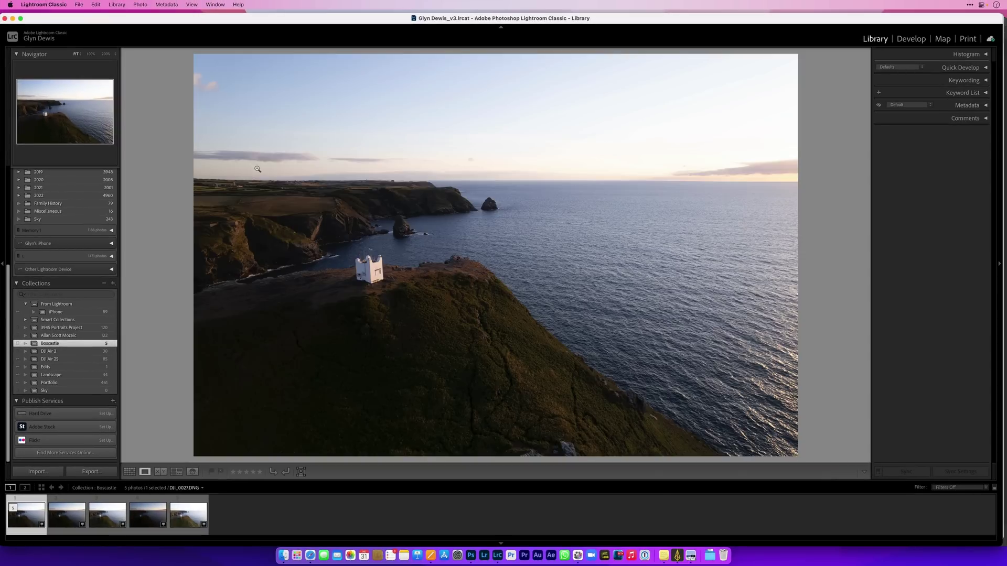
key(Right)
key(Right)
key(Right)
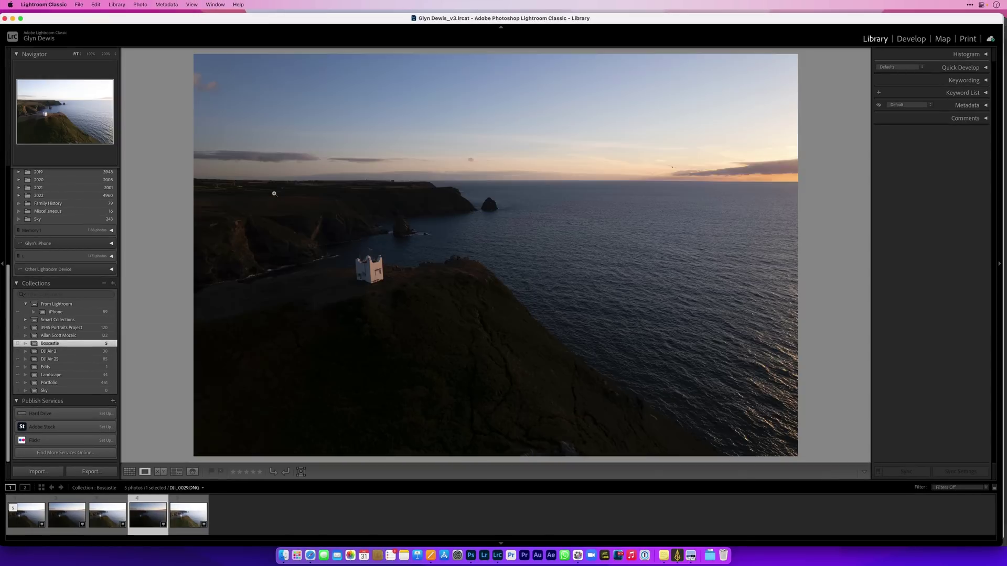
key(Right)
key(Left)
key(Left)
key(Left)
key(Left)
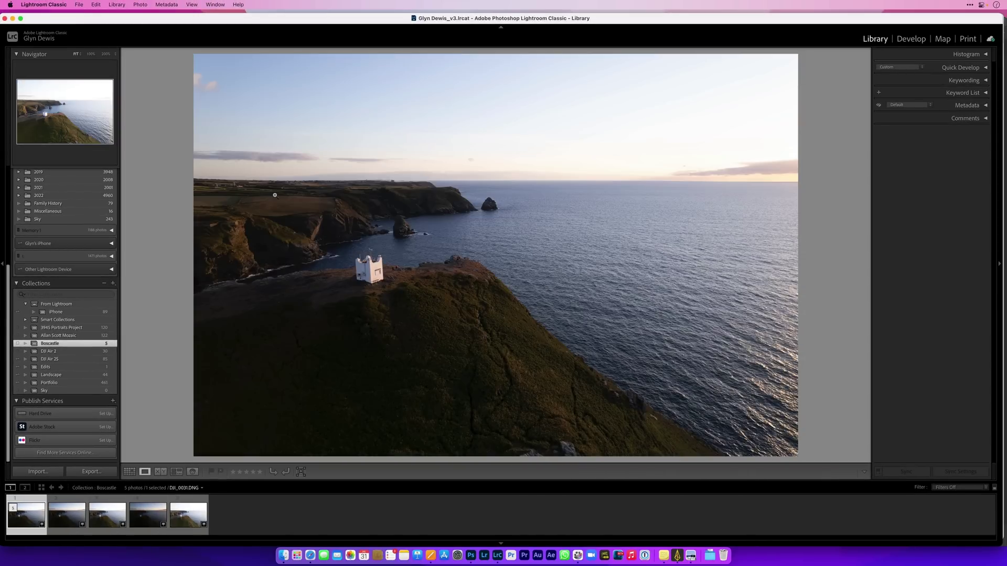
key(g)
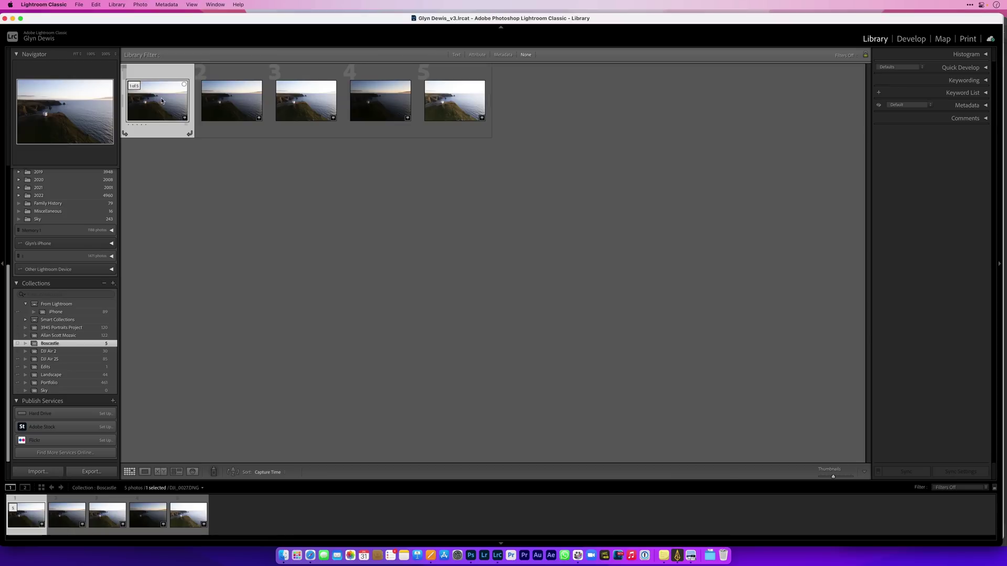
shift+click(452, 108)
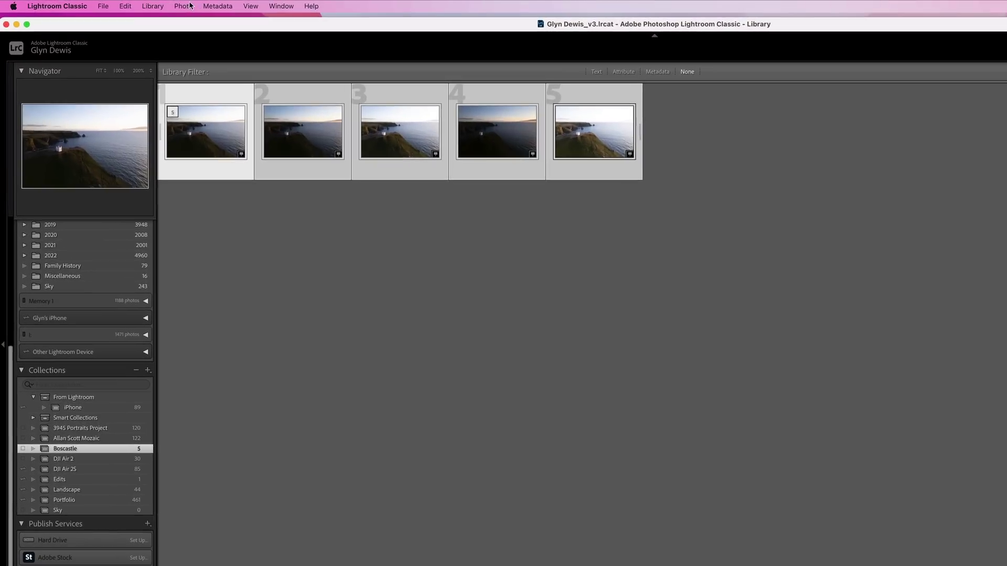
click(140, 5)
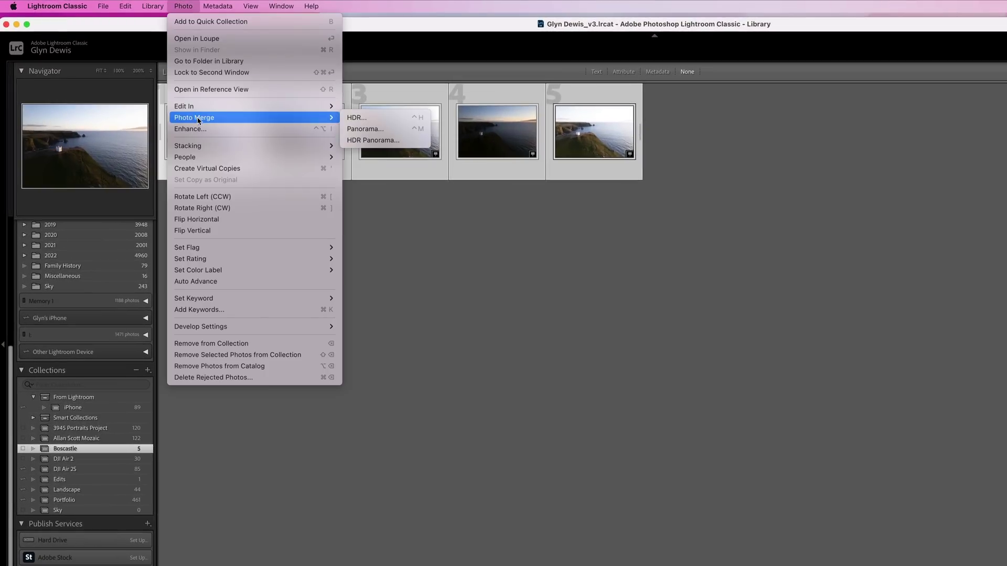
Merge the five brackets into an HDR DNG and select the new sixth photo.
click(365, 118)
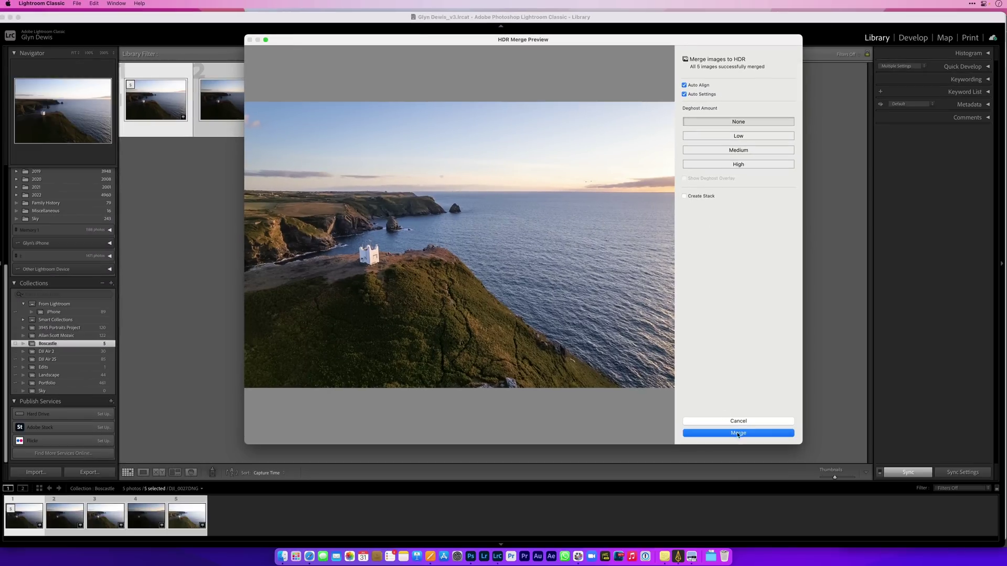
click(738, 433)
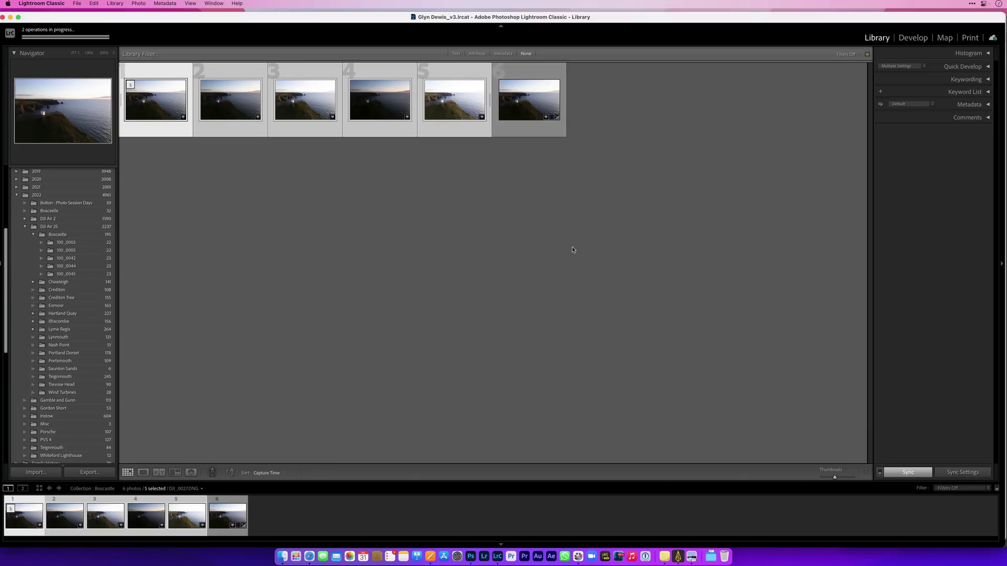
click(525, 103)
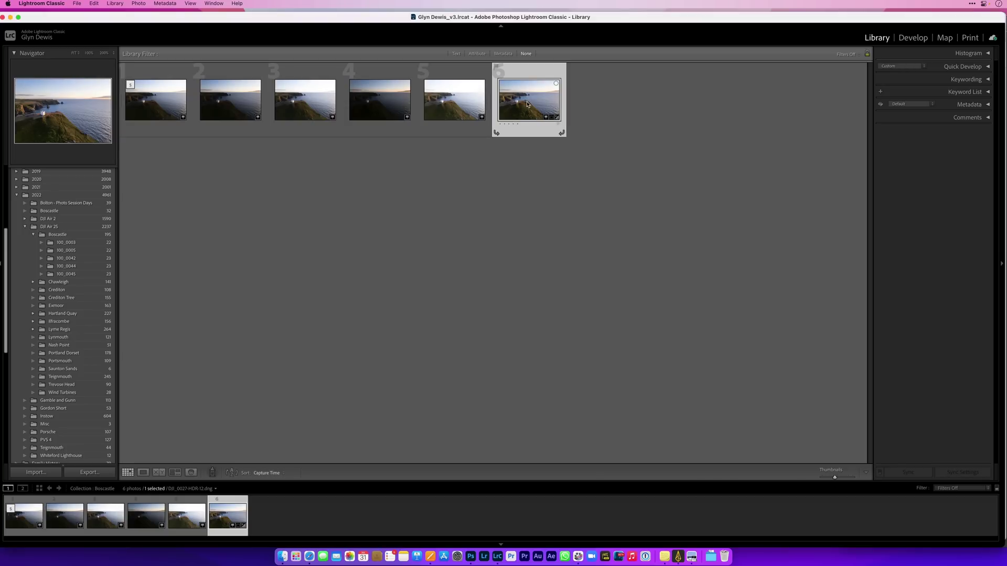
Open the HDR photo in Develop, raise Blacks from -23 to -15, and zoom to 200%.
key(d)
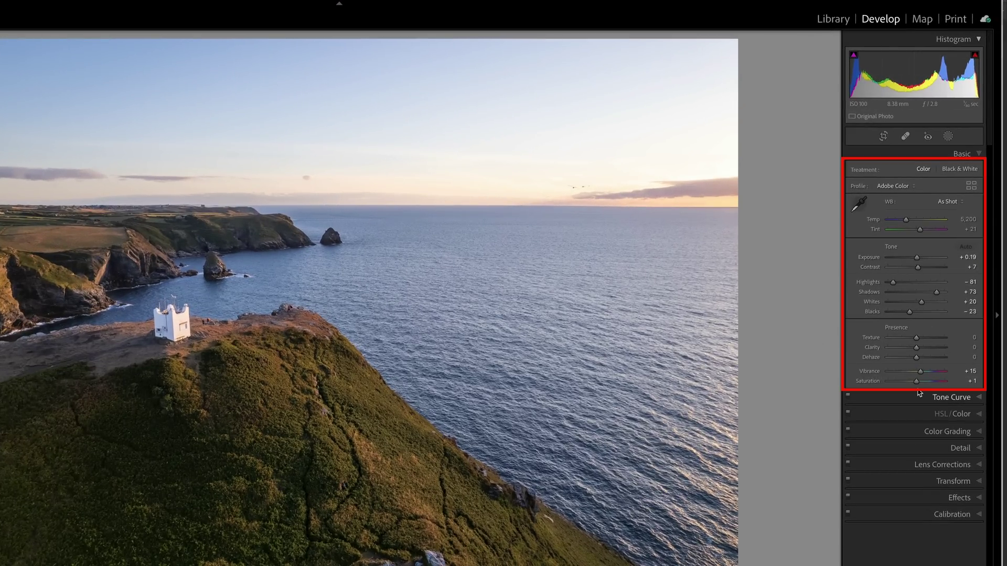
drag(910, 312, 913, 316)
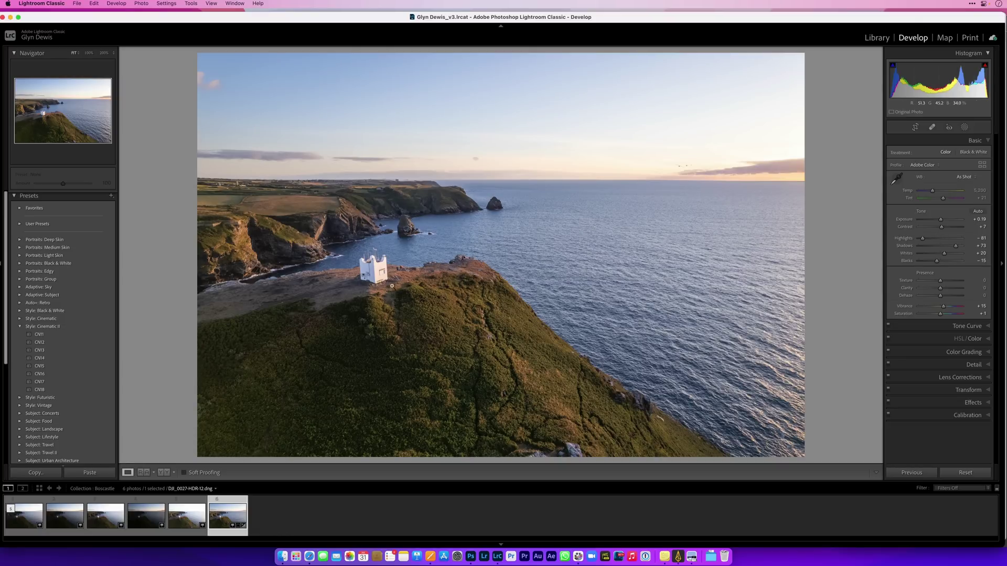
click(378, 273)
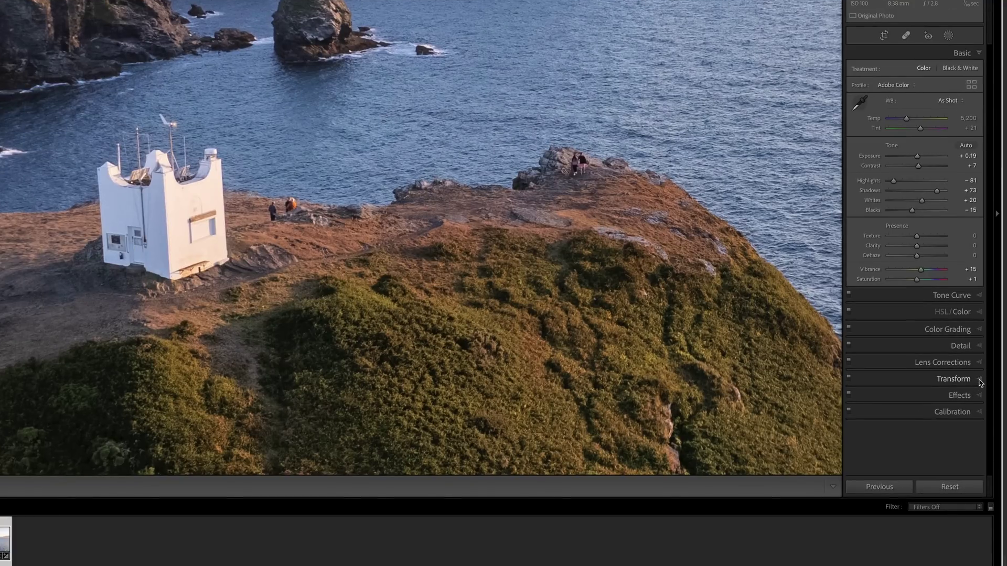
Replace Auto Upright with a Guided Upright using vertical guides along the lighthouse edges.
click(979, 380)
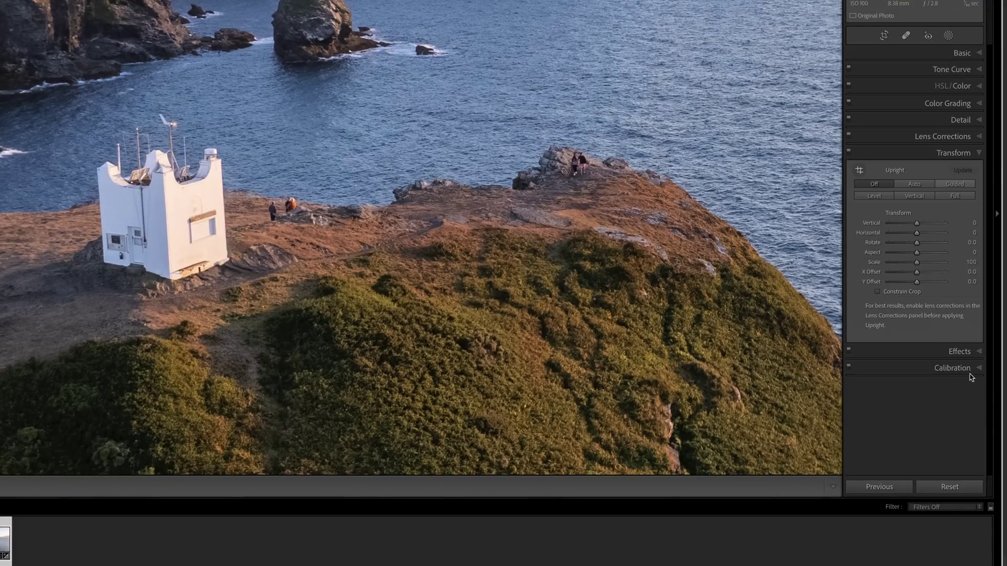
click(915, 185)
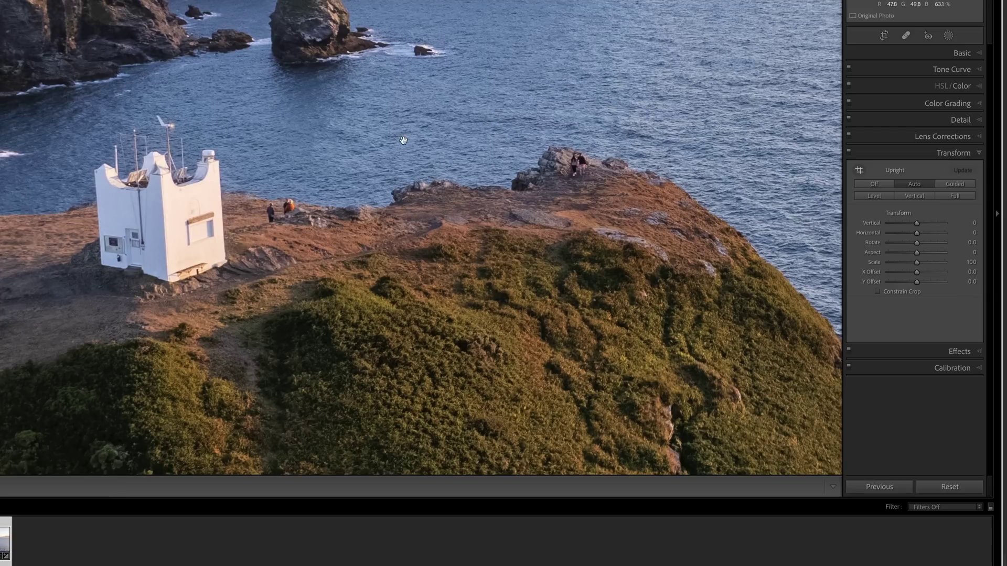
key(ctrl+z)
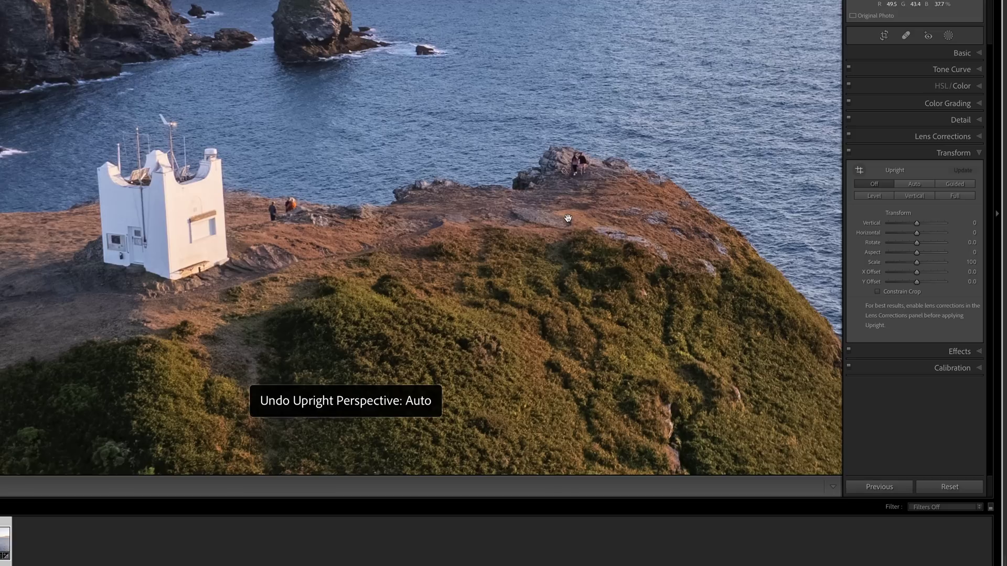
click(859, 172)
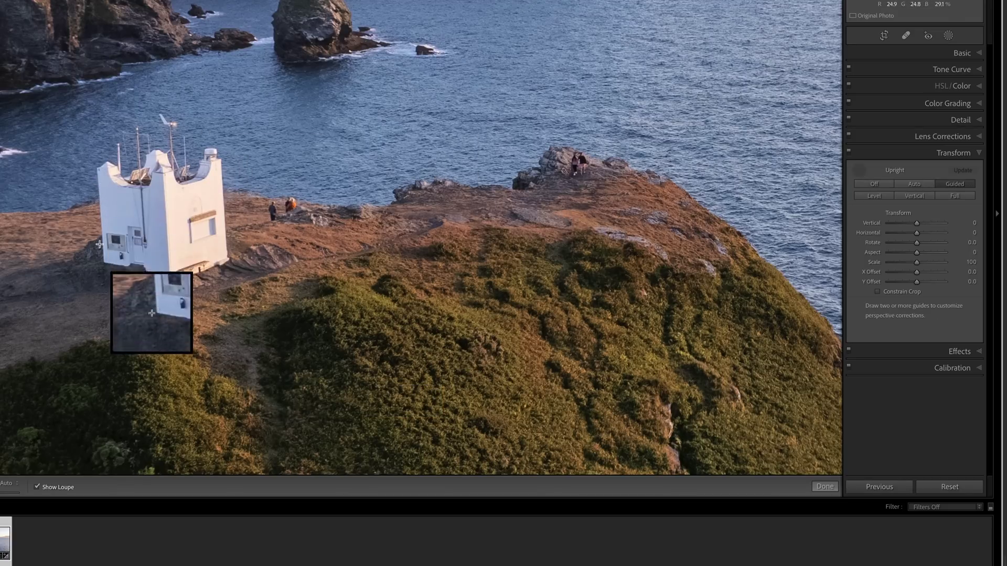
drag(100, 179, 103, 258)
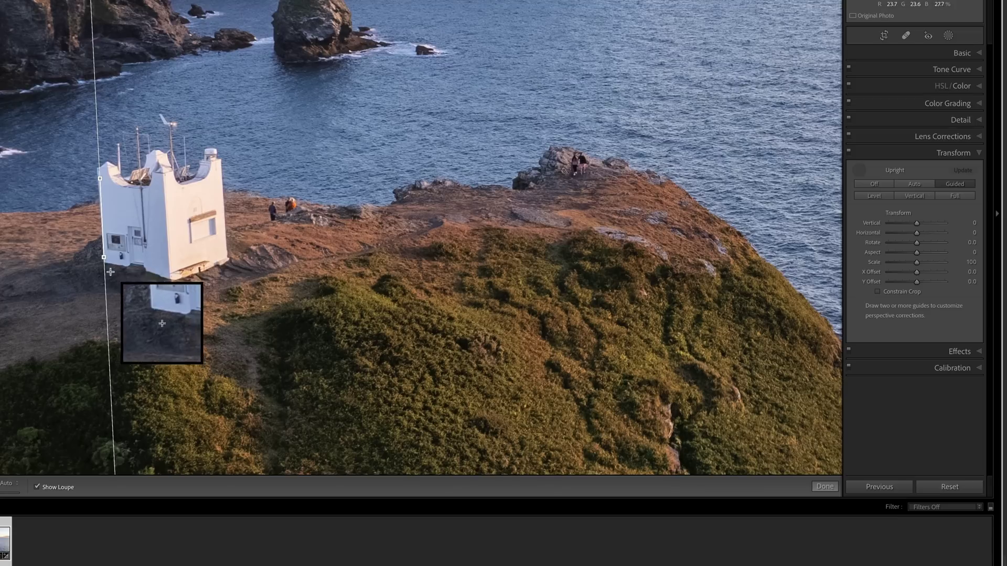
drag(100, 181, 99, 180)
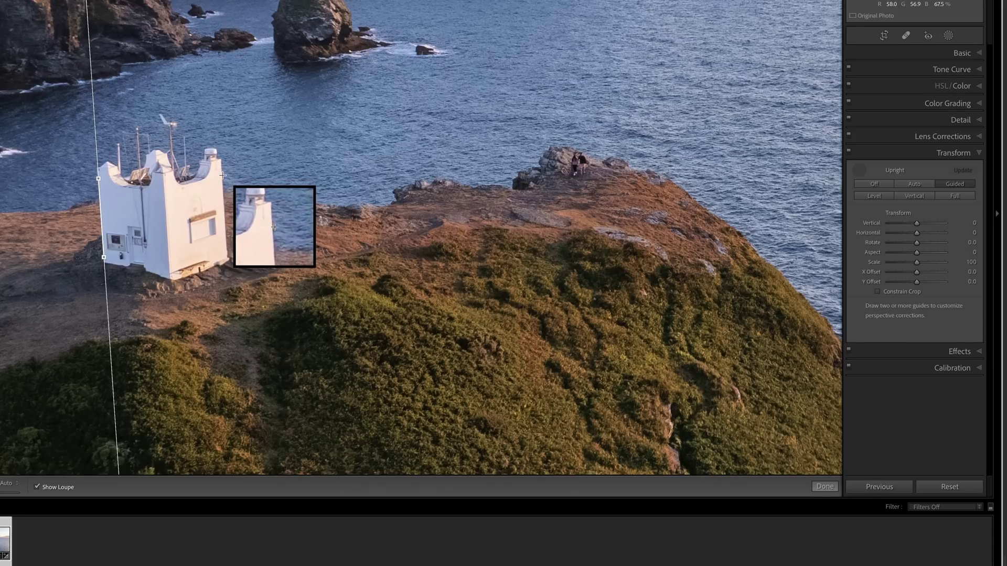
drag(222, 177, 226, 251)
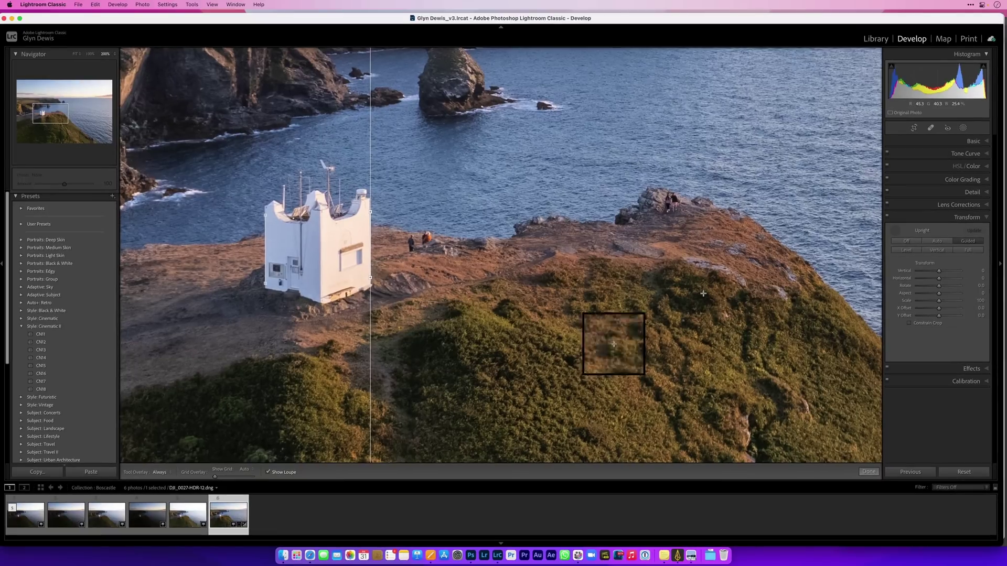
click(893, 229)
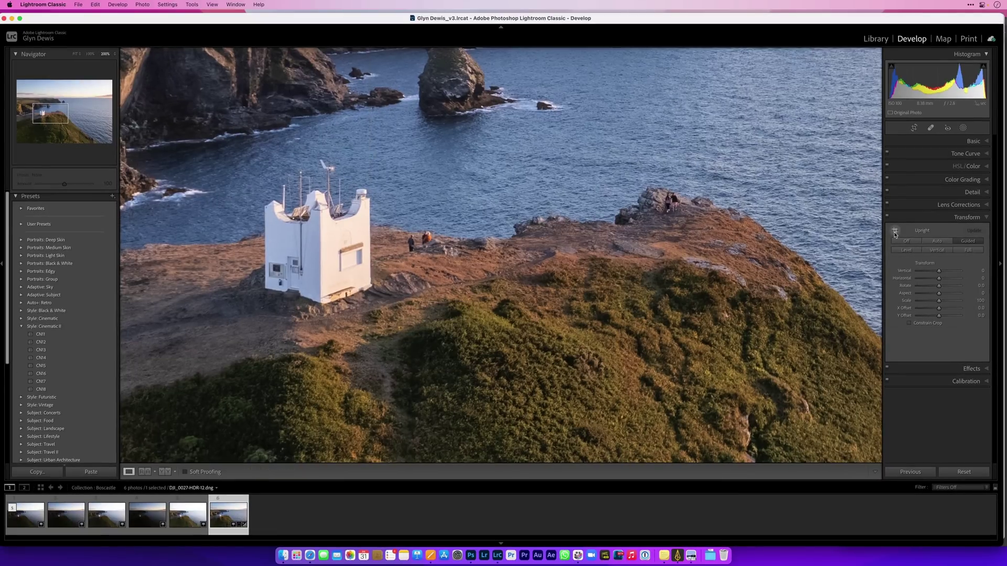
click(414, 232)
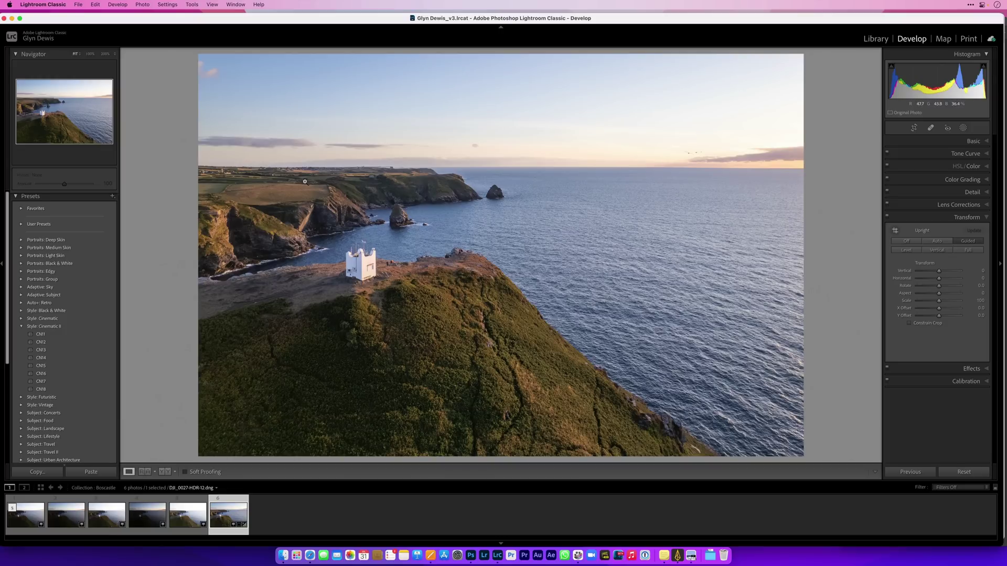
key(super+shift+1)
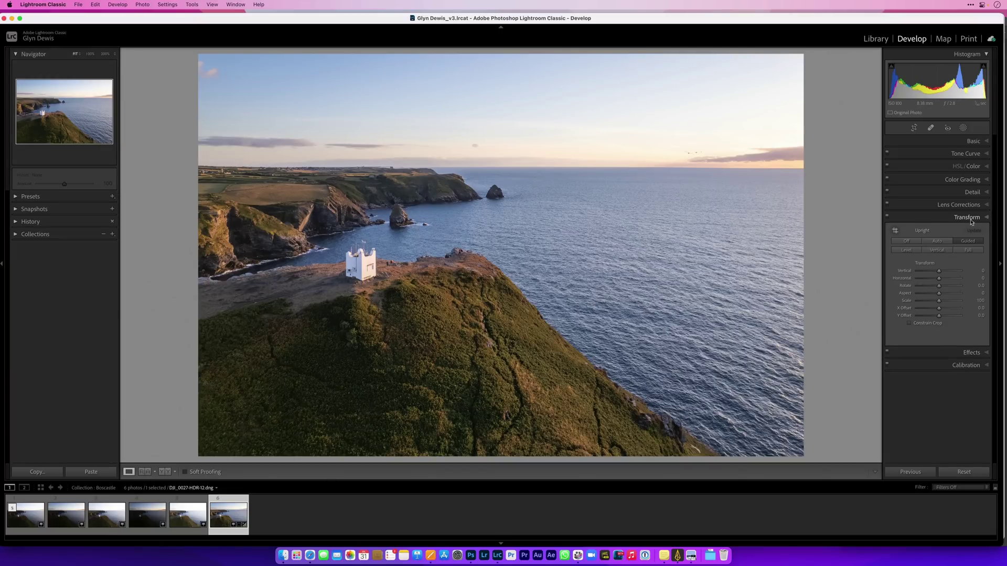
Apply the Style: Cinematic II preset CN15 and set its Amount to 130.
click(982, 219)
click(986, 141)
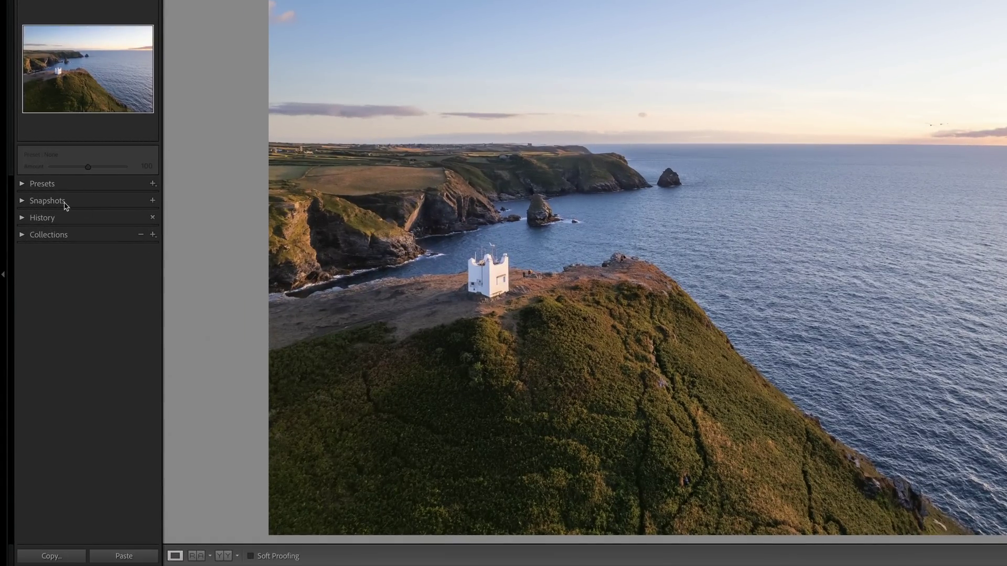
click(22, 184)
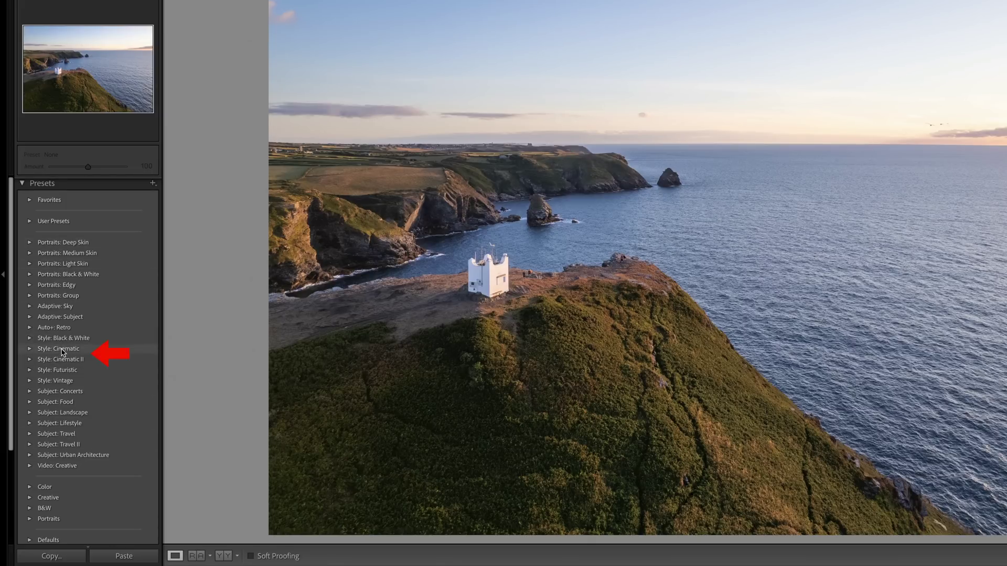
click(29, 360)
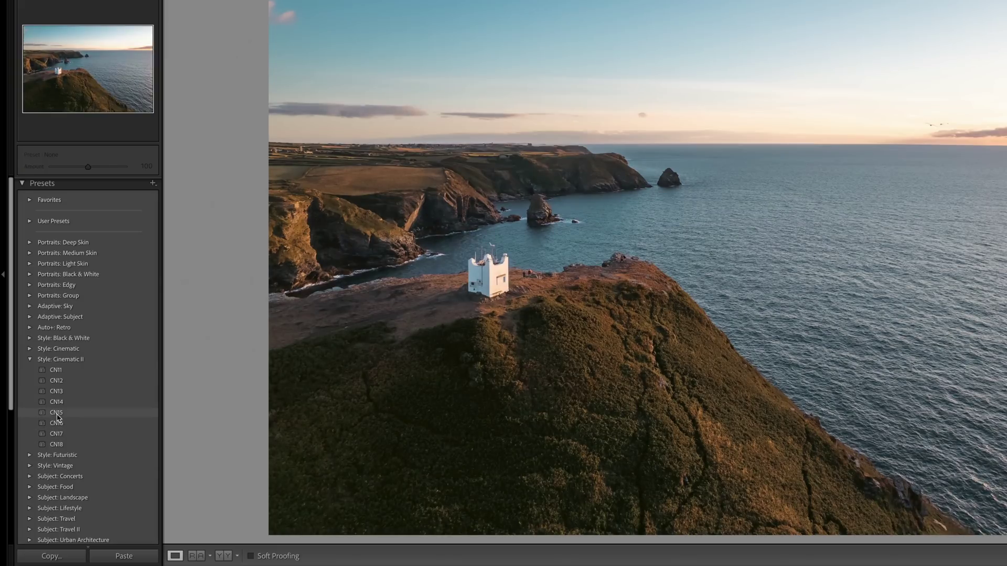
click(65, 413)
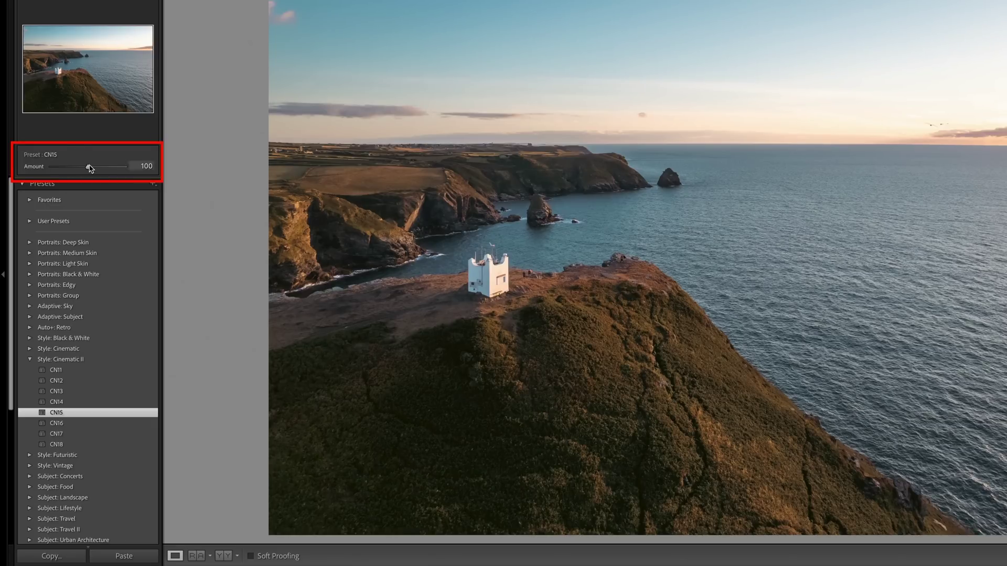
mouse_move(87, 168)
mouse_down()
mouse_move(72, 168)
mouse_move(115, 167)
mouse_move(99, 168)
mouse_up()
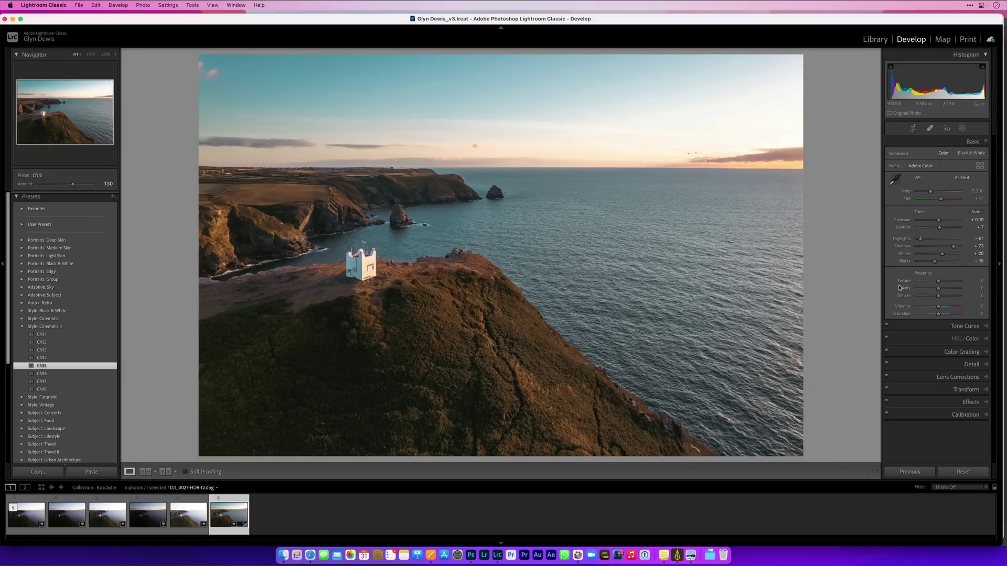
Lift the Blacks slider in the Basic panel to about -4.
drag(936, 263, 937, 263)
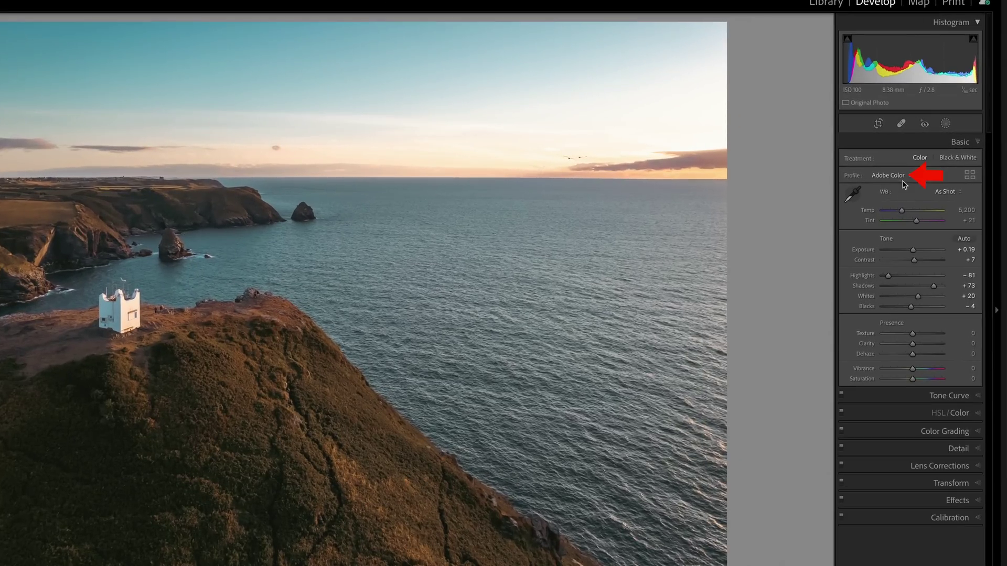
click(903, 177)
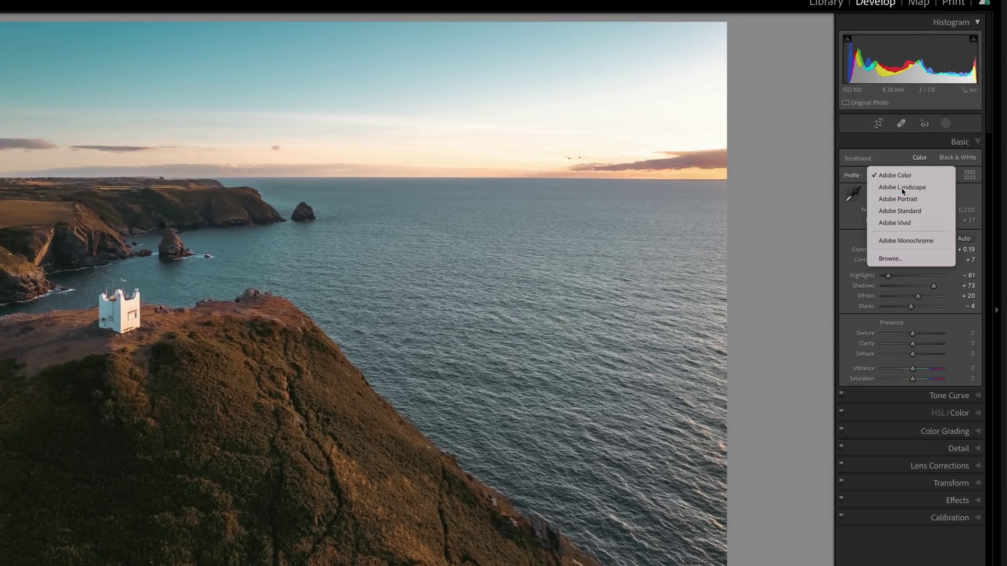
Compare the Adobe Landscape, Portrait and Standard profiles, settling on Adobe Vivid.
click(902, 188)
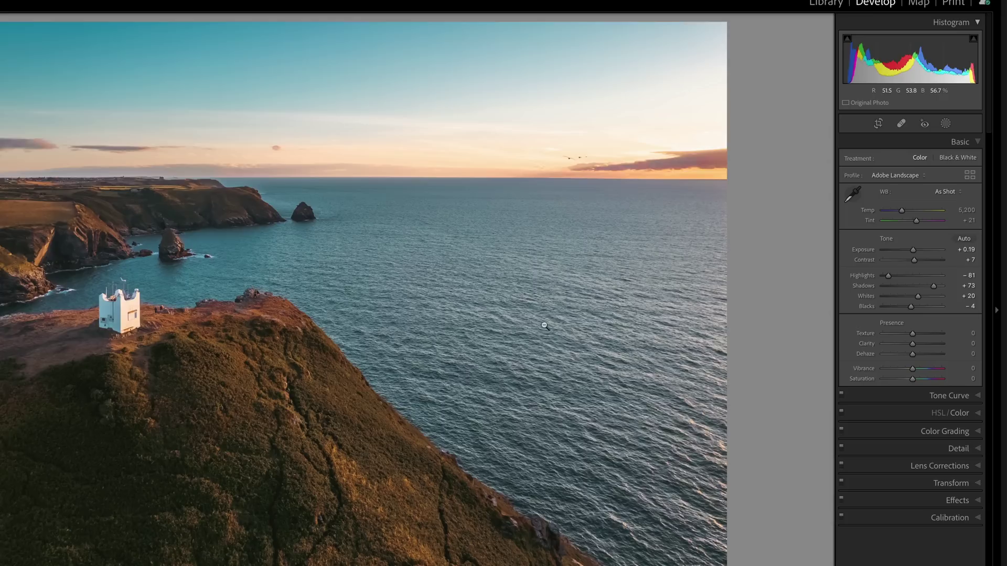
click(900, 177)
click(903, 188)
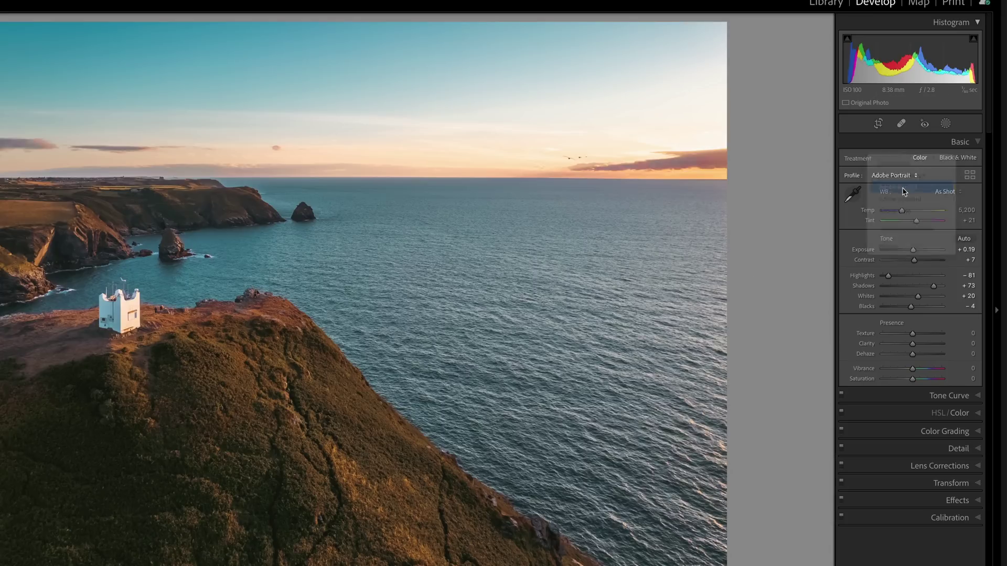
click(901, 177)
click(901, 188)
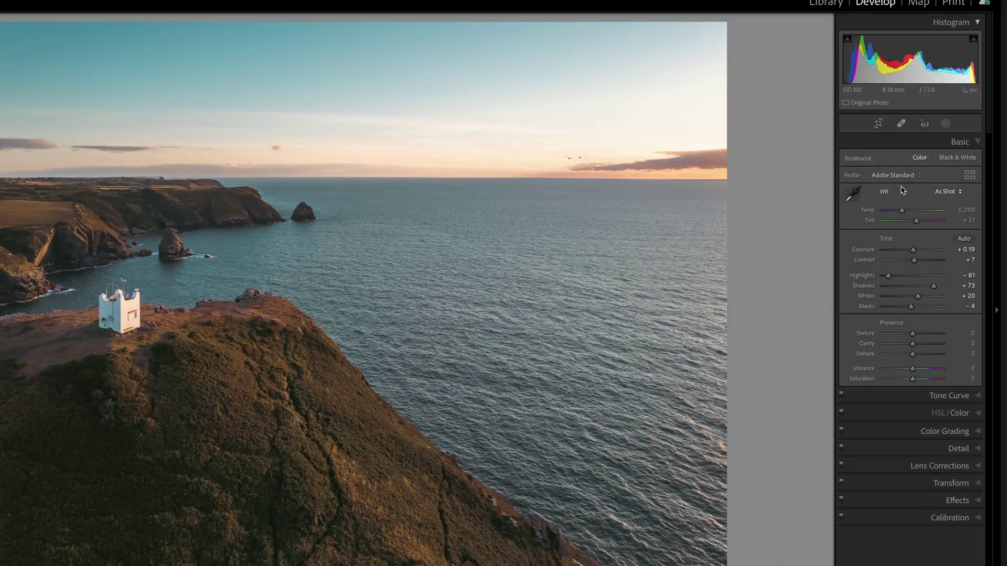
click(901, 178)
click(898, 189)
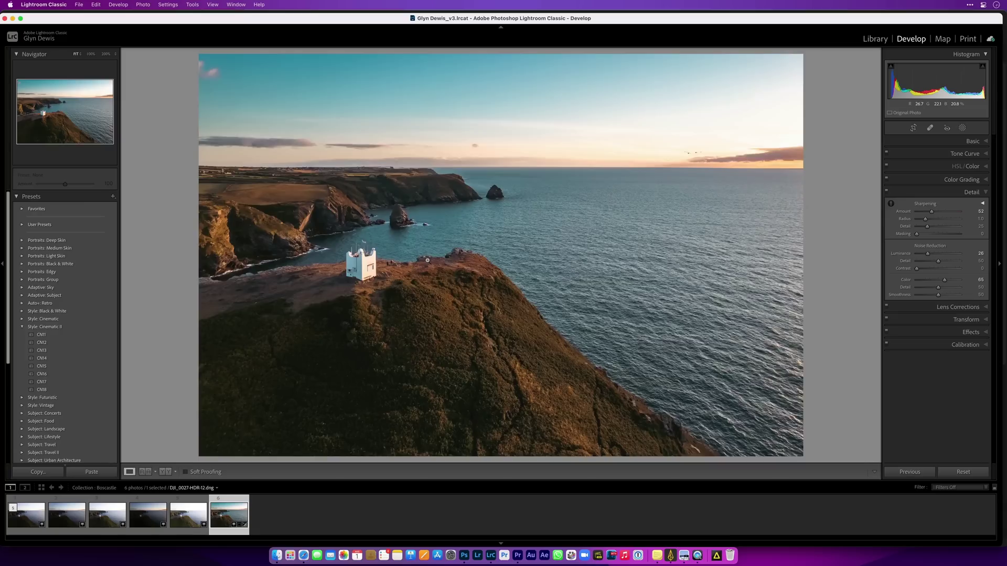
Zoom to 200%, then send the photo to Photoshop 2022 via Photo > Edit In.
click(426, 258)
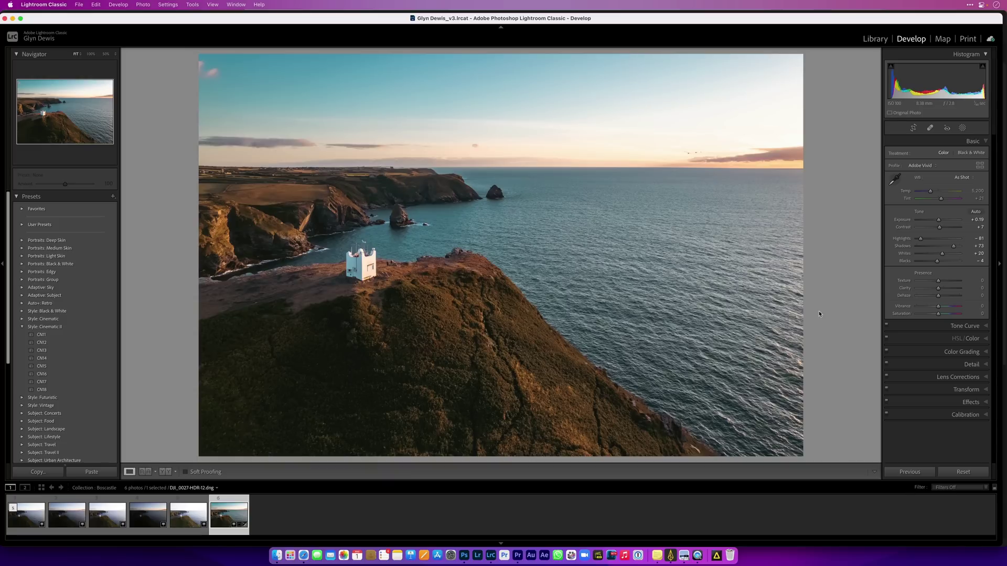
click(143, 5)
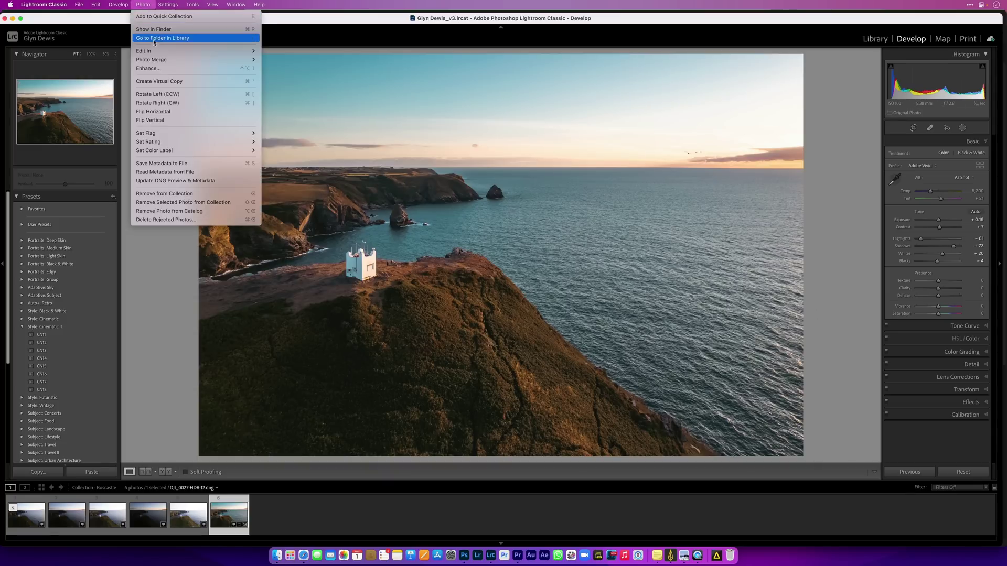
mouse_move(156, 52)
click(288, 51)
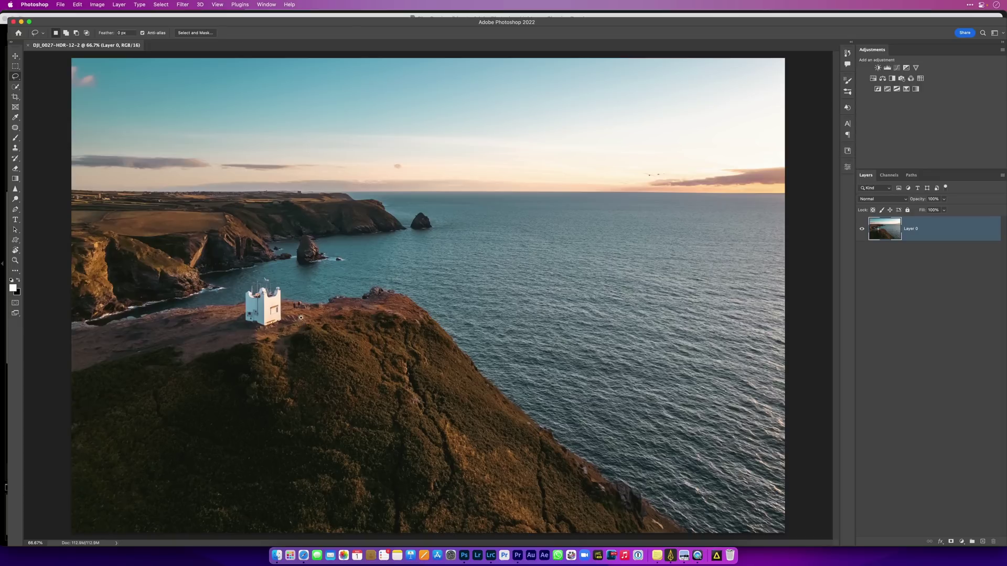
Select both people on the clifftop and erase them with Content-Aware Fill.
scroll(305, 308, up, 5)
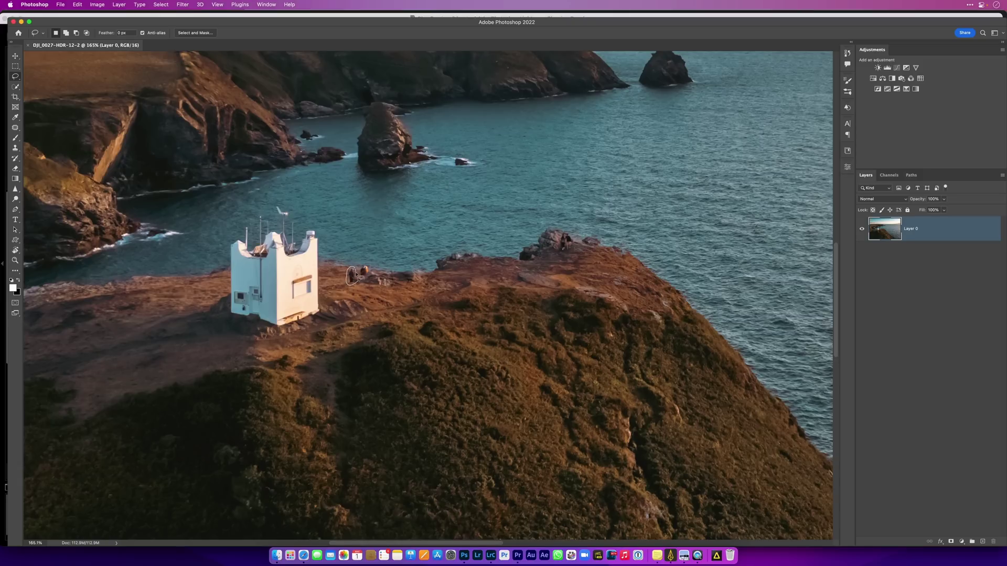
key(shift)
drag(373, 279, 367, 277)
mouse_move(563, 246)
mouse_down()
mouse_move(559, 234)
mouse_move(570, 235)
mouse_move(563, 249)
mouse_up()
click(76, 5)
click(128, 139)
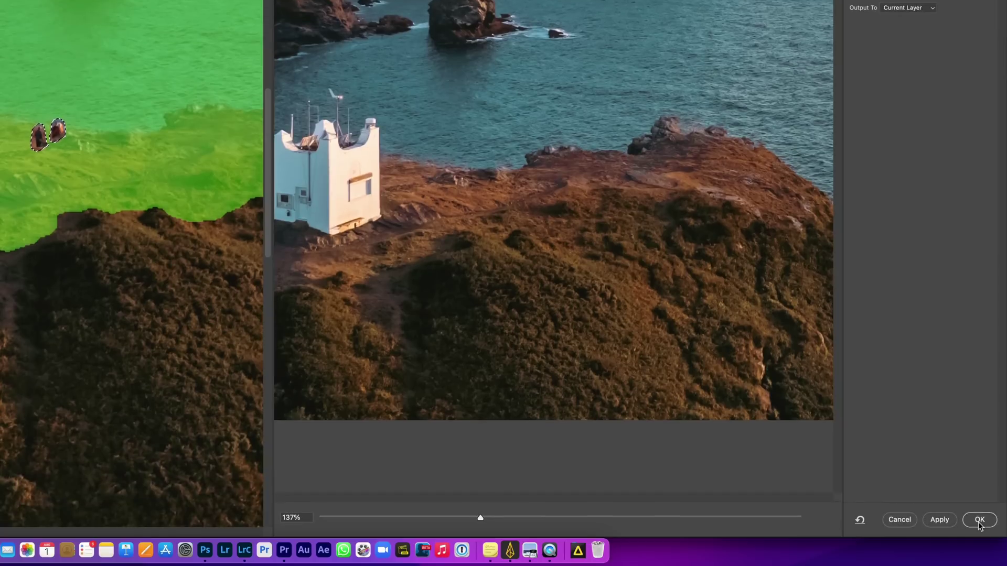
click(979, 521)
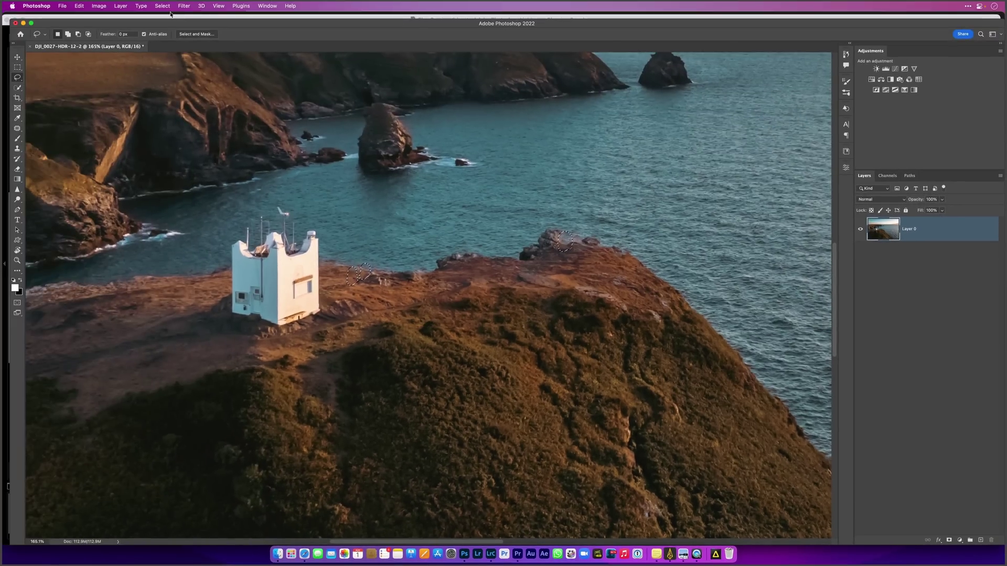
Deselect, save the edit back to Lightroom as DJI_0027-HDR-12-Edit-4.tif, and return to Lightroom Classic.
click(163, 6)
click(168, 23)
click(62, 6)
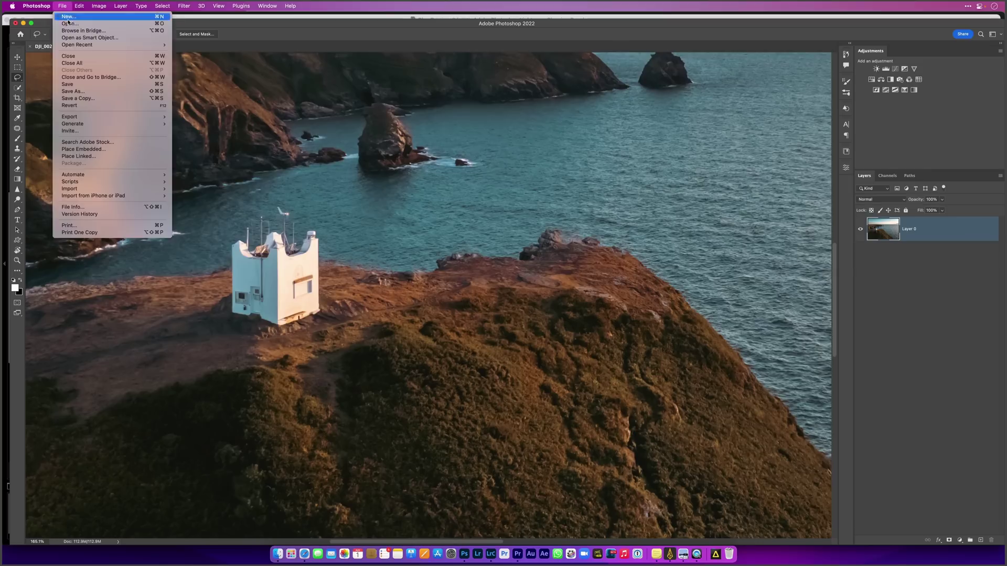
click(77, 89)
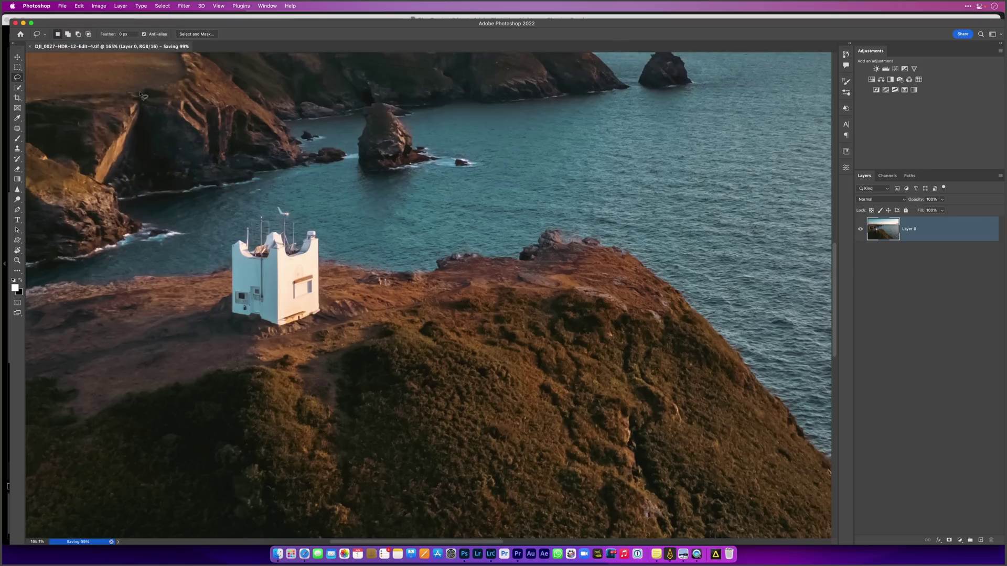
key(super+Tab)
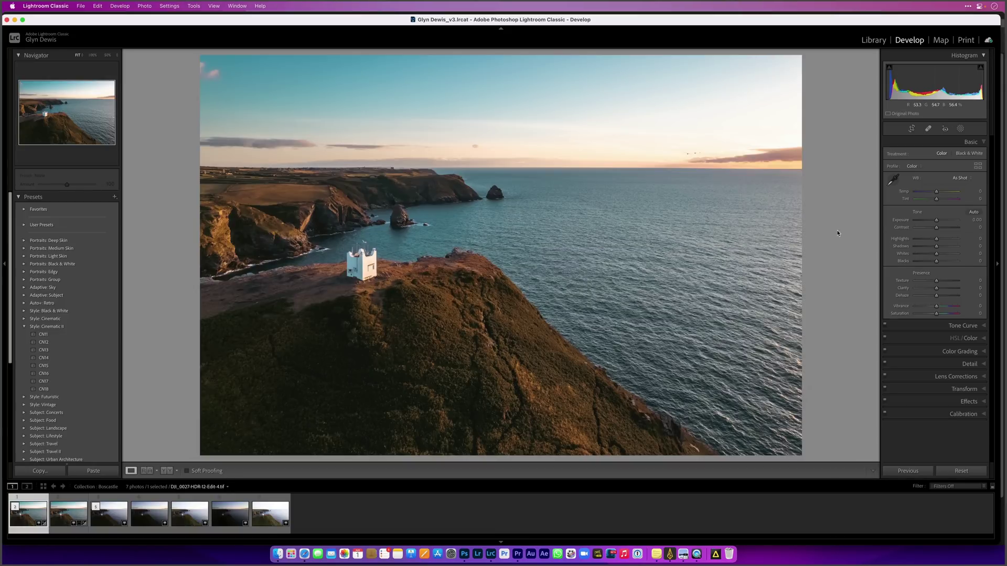
In the Detail panel, raise Sharpening Masking to 95 while previewing the edge mask.
click(983, 368)
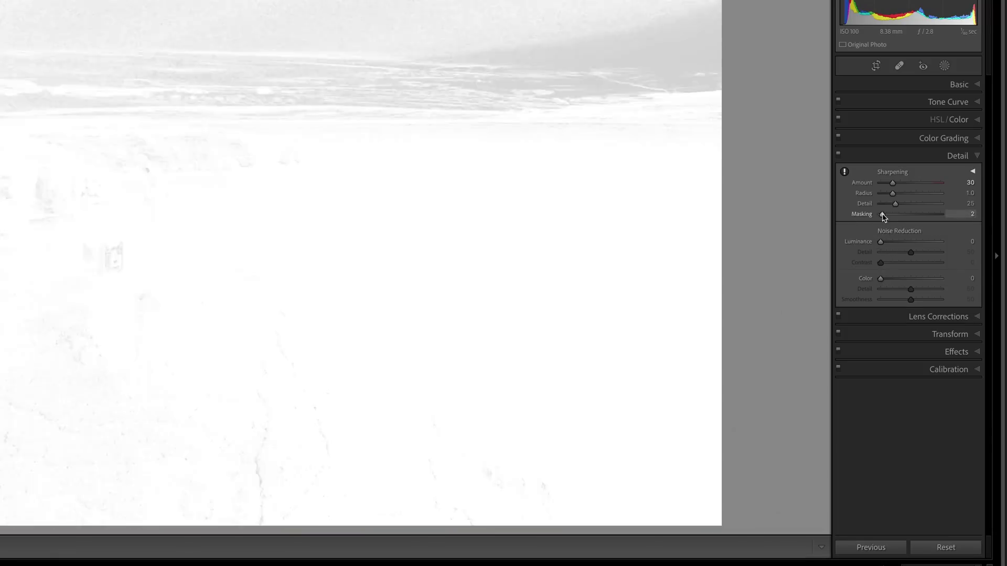
drag(881, 214, 938, 216)
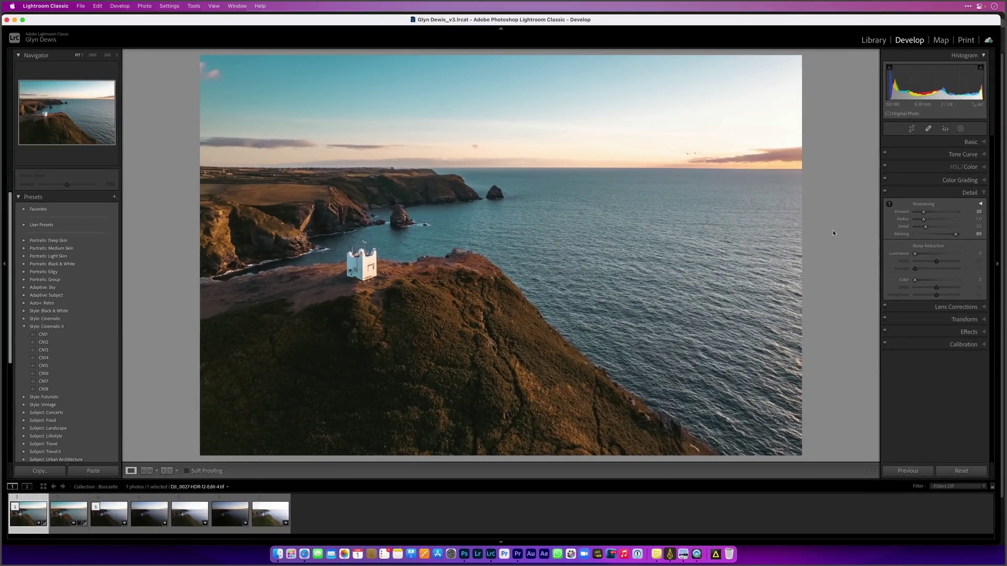
Crop to a 16 x 9 frame with the white lookout left of centre, then commit.
key(r)
click(965, 157)
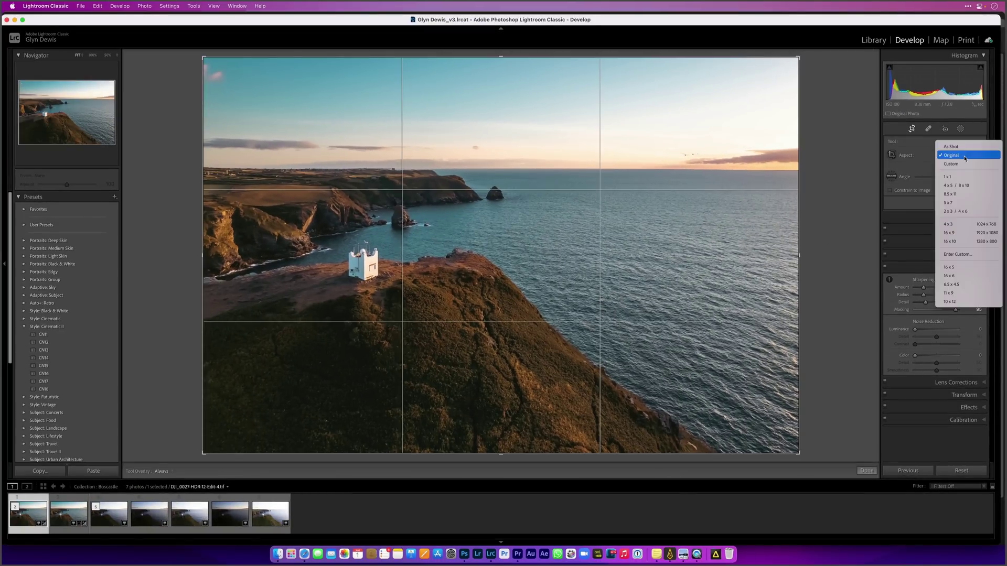
click(946, 232)
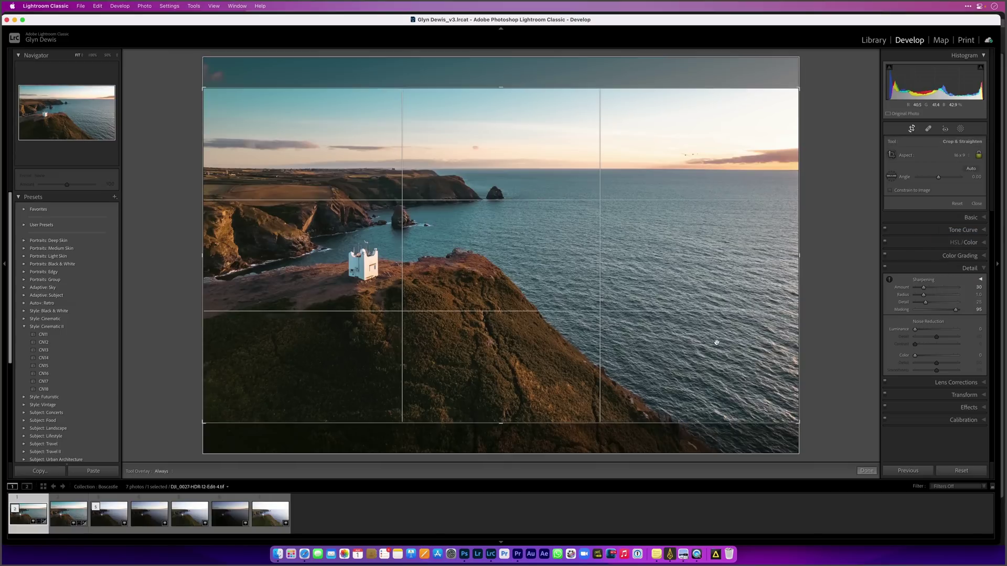
drag(798, 422, 760, 400)
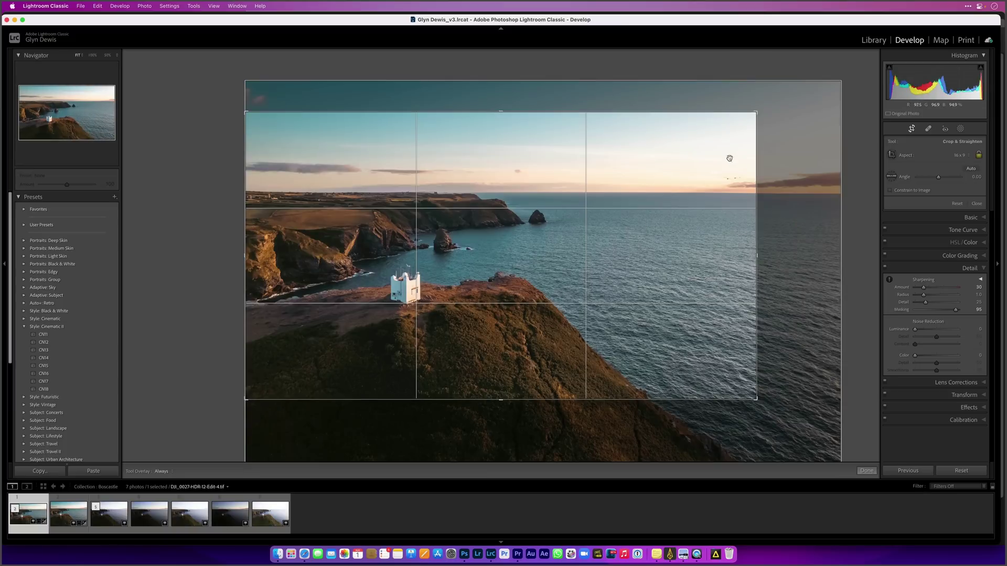
drag(576, 266, 569, 288)
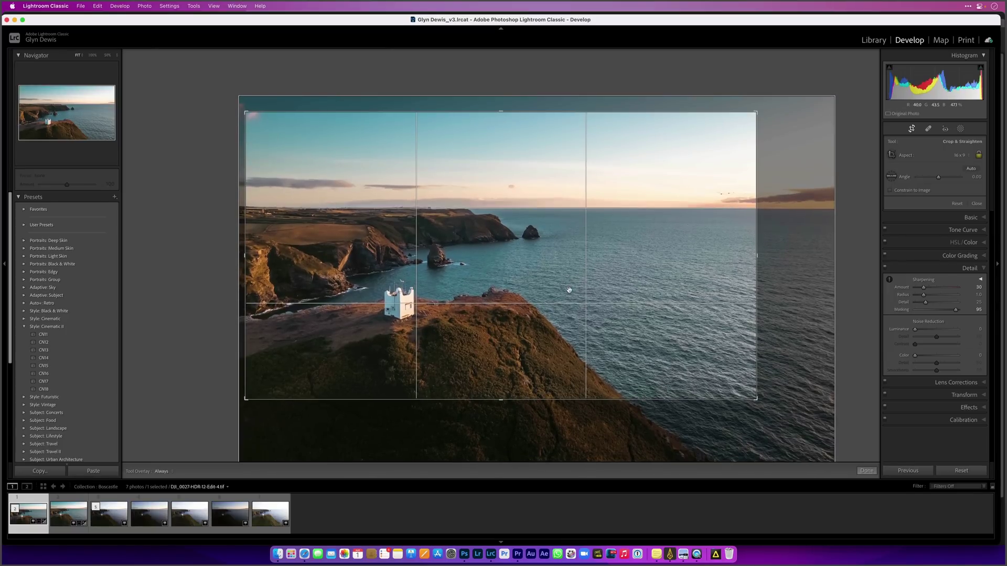
drag(300, 361, 300, 361)
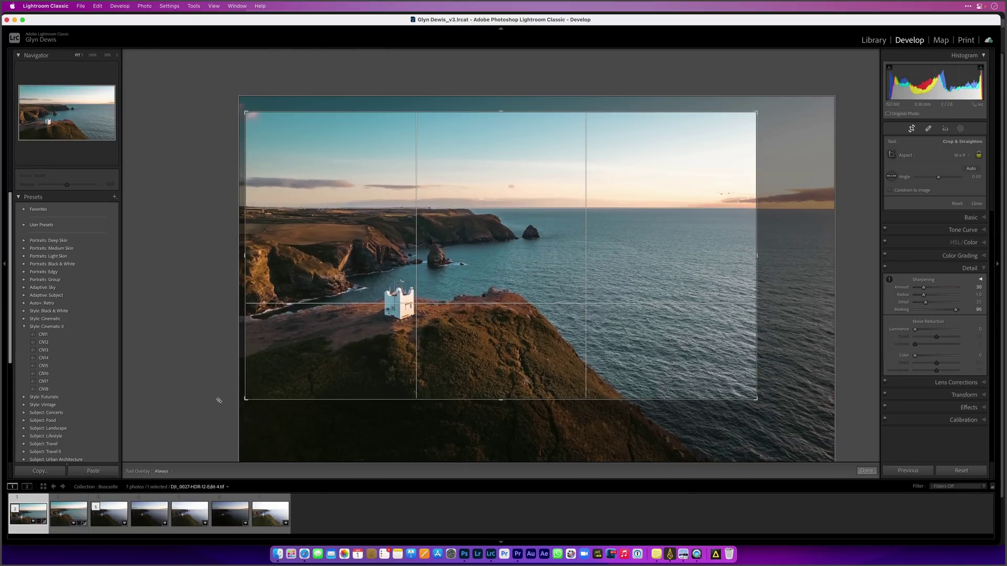
drag(238, 399, 239, 403)
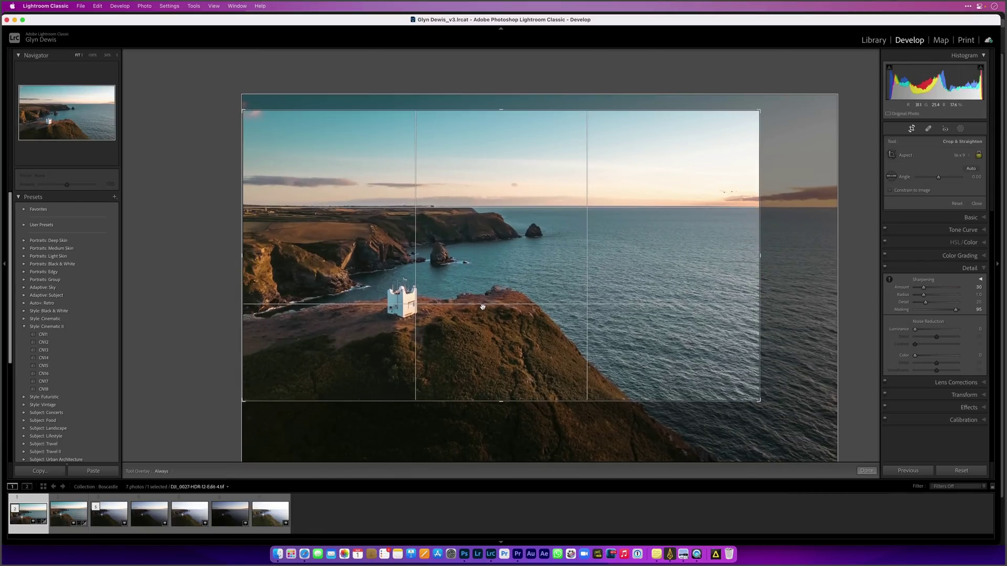
key(Return)
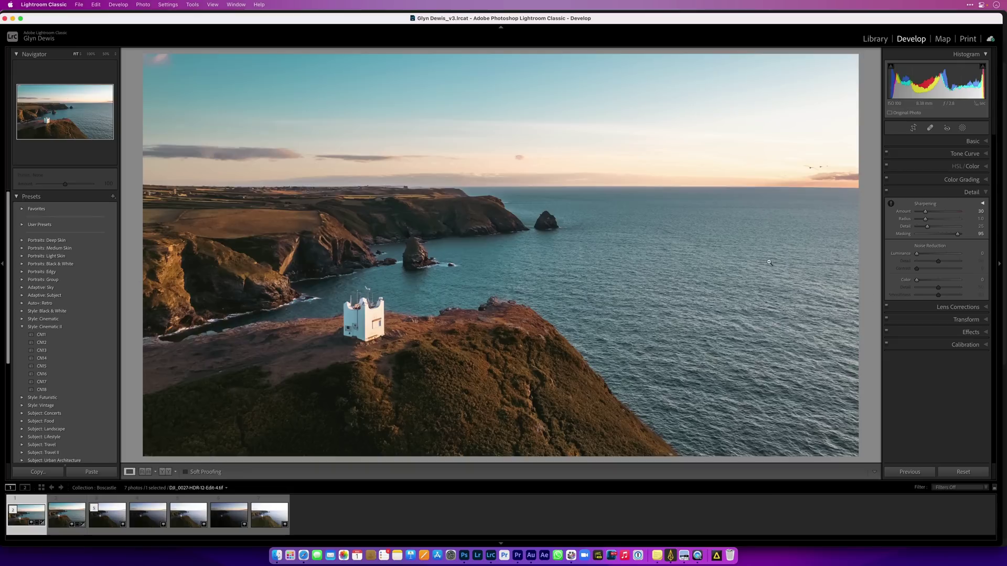
click(106, 54)
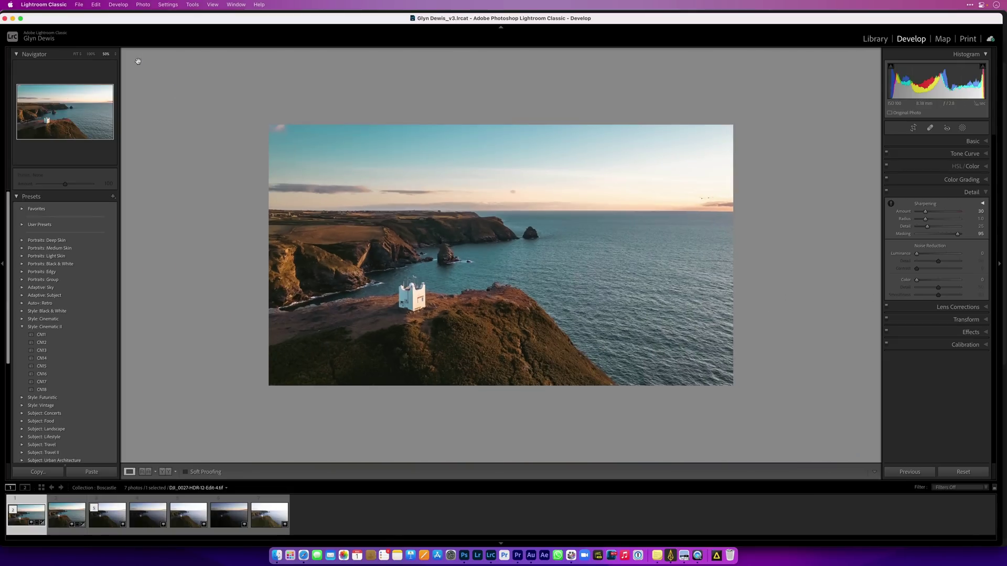
Add a feathered radial gradient over the right-hand sunset sky with Temp raised to 46.
click(963, 128)
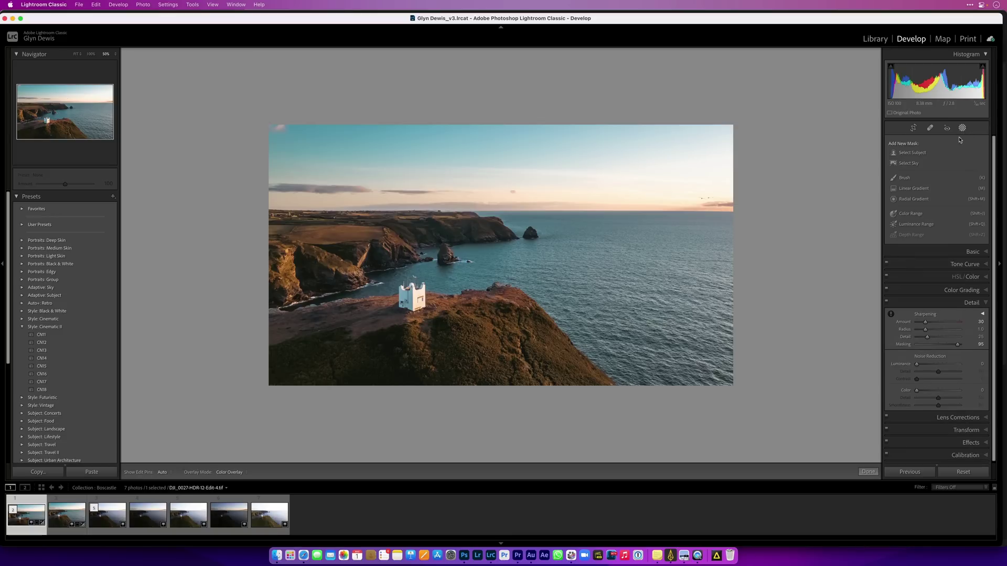
click(910, 200)
drag(694, 253, 587, 56)
drag(696, 258, 766, 200)
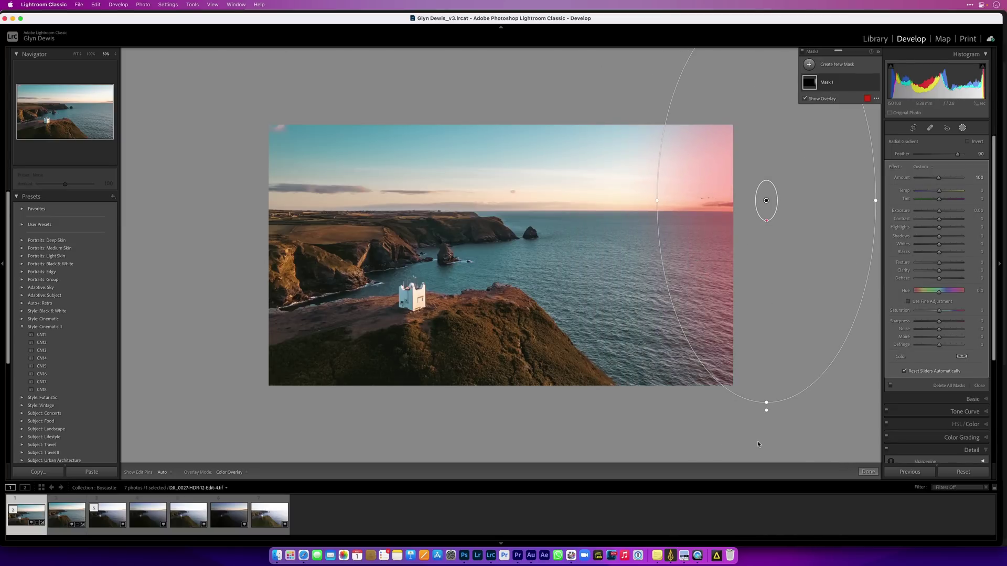
drag(767, 409, 790, 407)
click(940, 192)
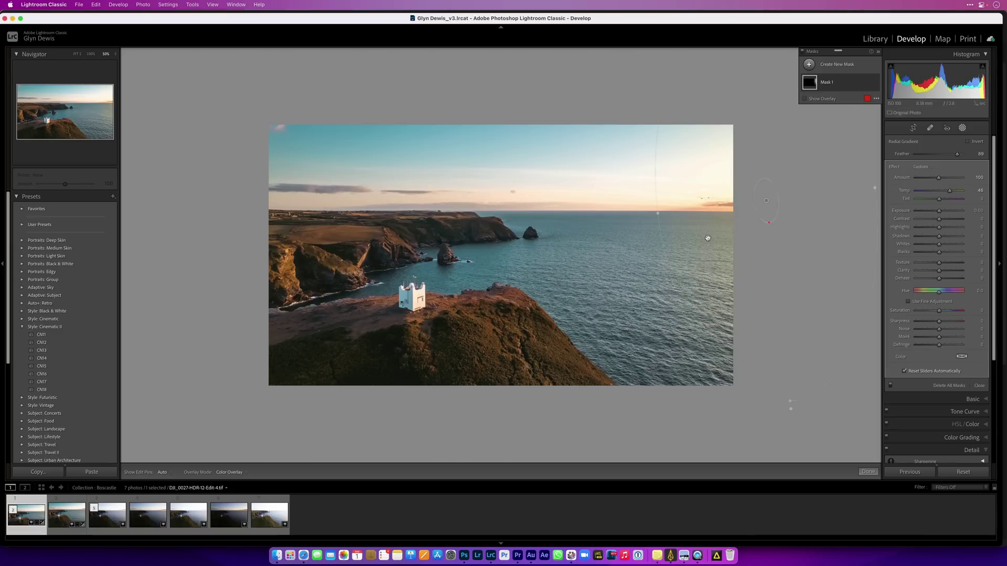
mouse_move(761, 206)
mouse_down()
mouse_move(714, 211)
mouse_move(753, 213)
mouse_up()
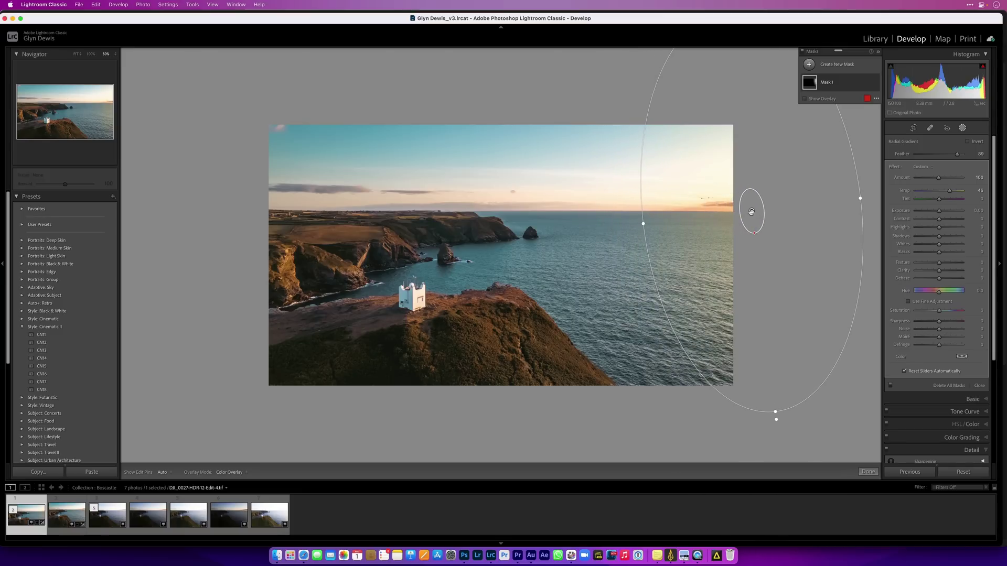
click(962, 128)
click(76, 54)
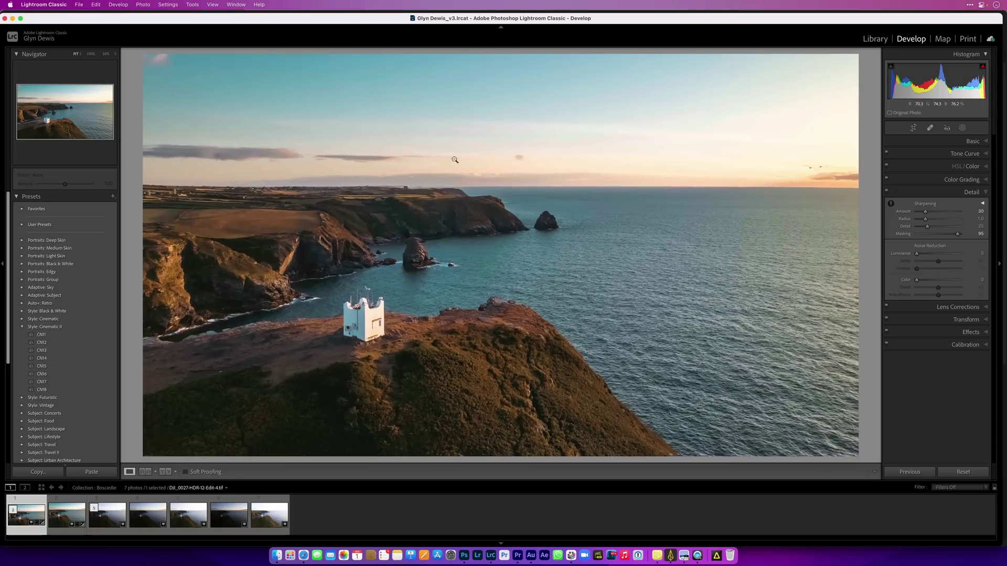
Review the mask, pick the final 16:9 edit in the filmstrip, and view it full screen.
click(963, 129)
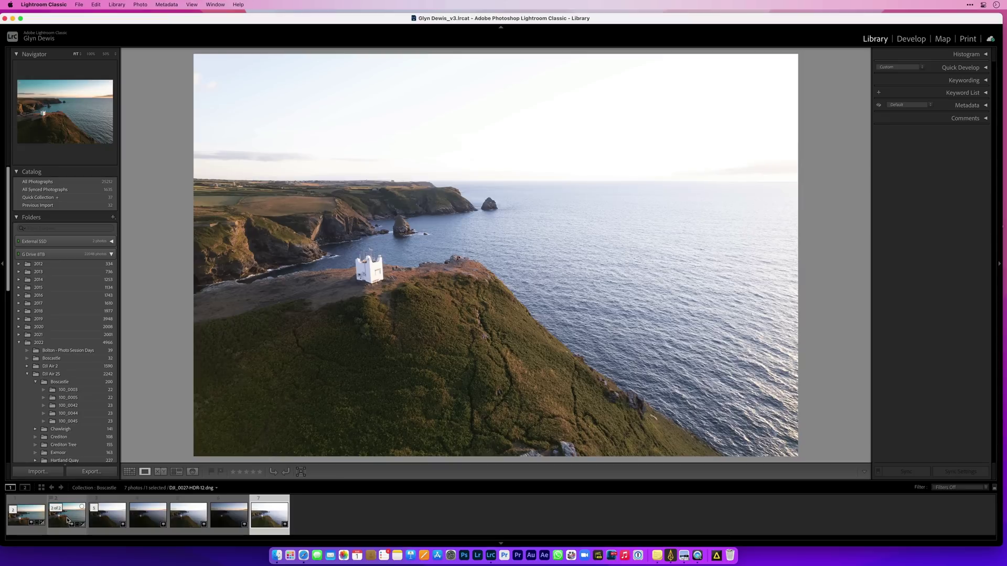
click(67, 521)
click(43, 520)
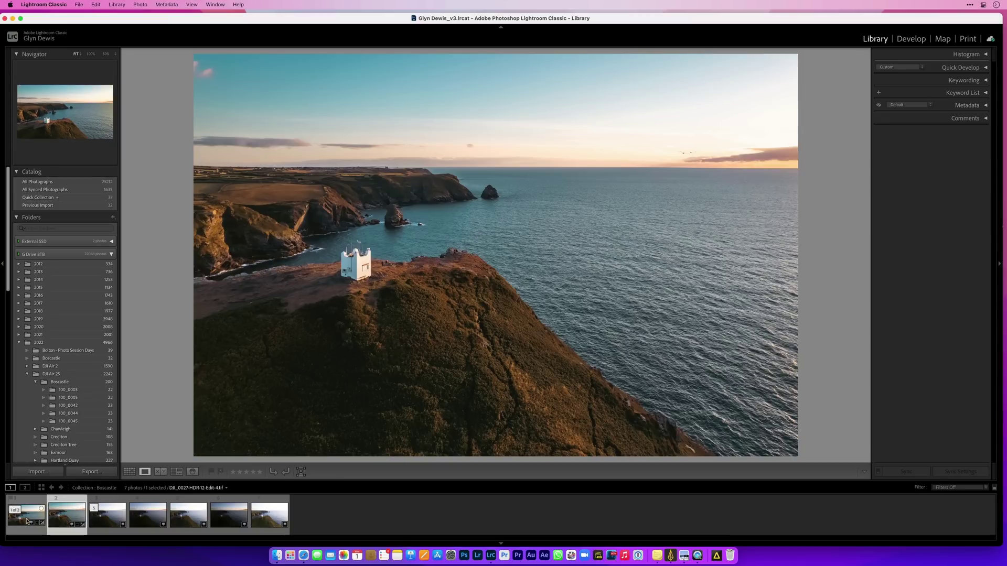
click(28, 522)
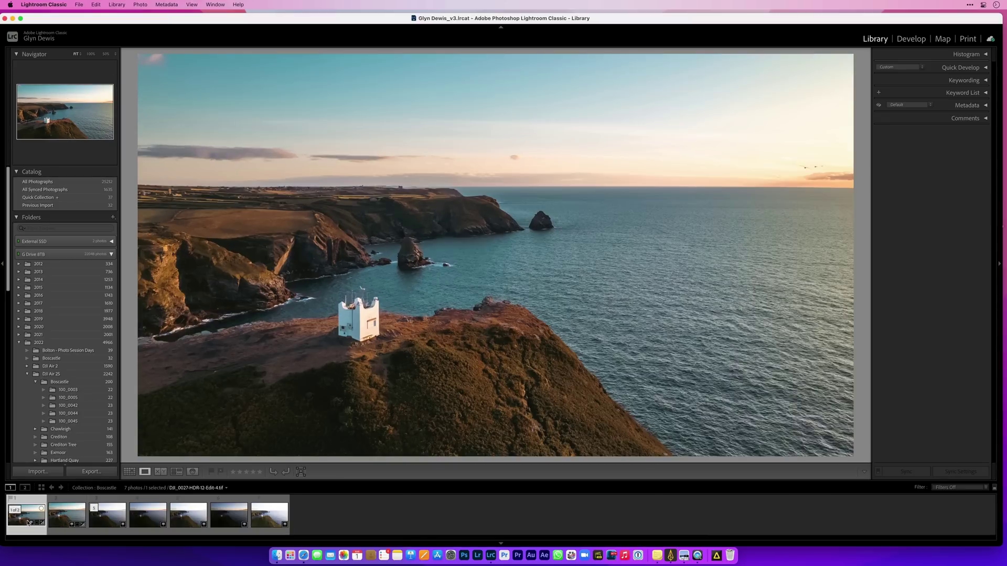
key(f)
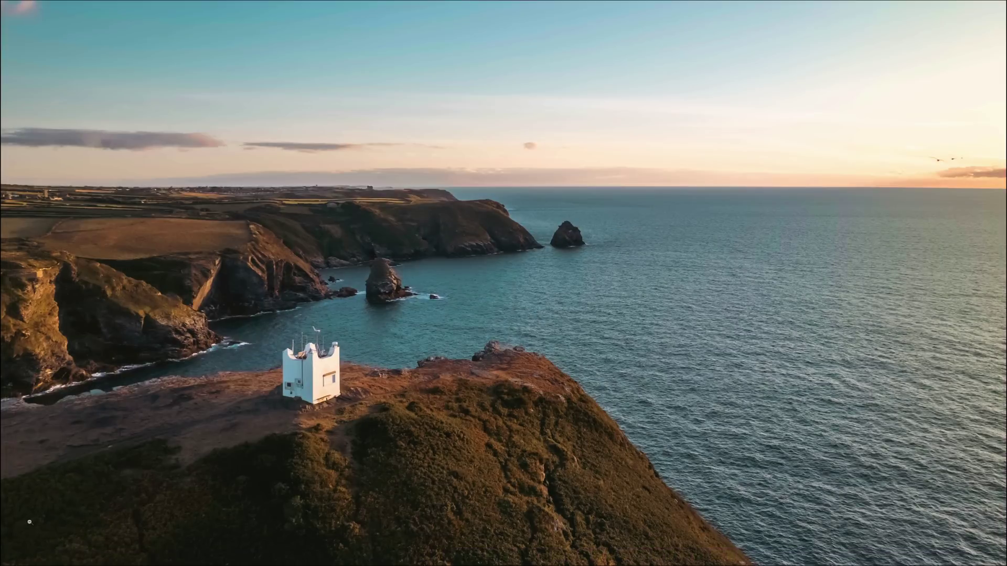